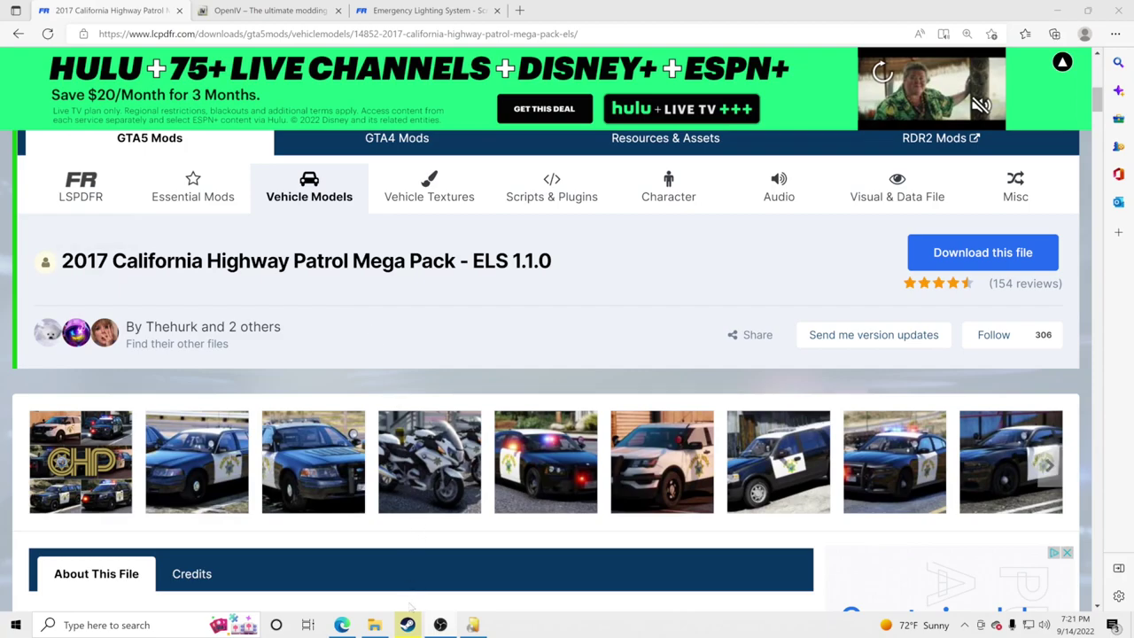
Switch from the 2017 CHP Mega Pack page in Edge to the Steam library
mouse_move(407, 625)
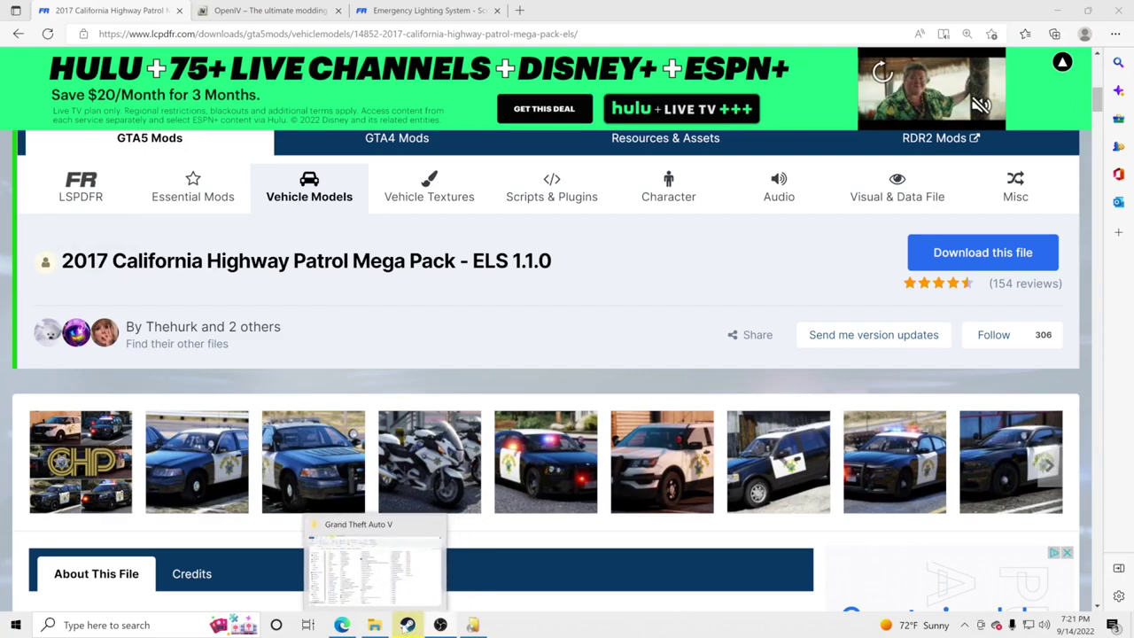
click(406, 625)
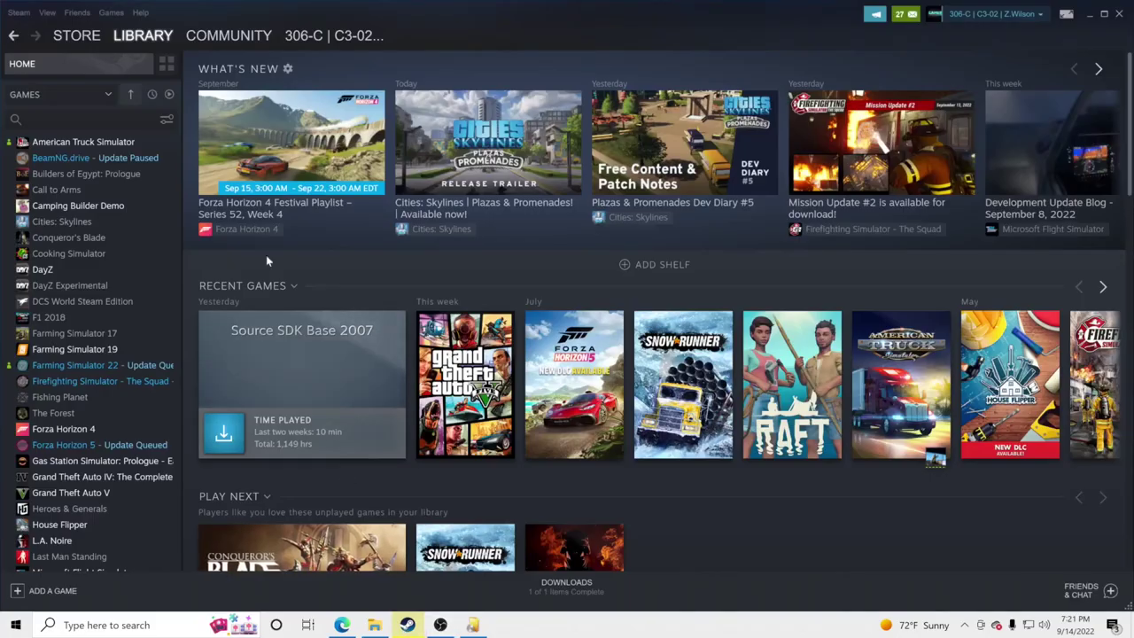
Open Grand Theft Auto V's folder through Manage > Browse local files in Steam
mouse_move(162, 39)
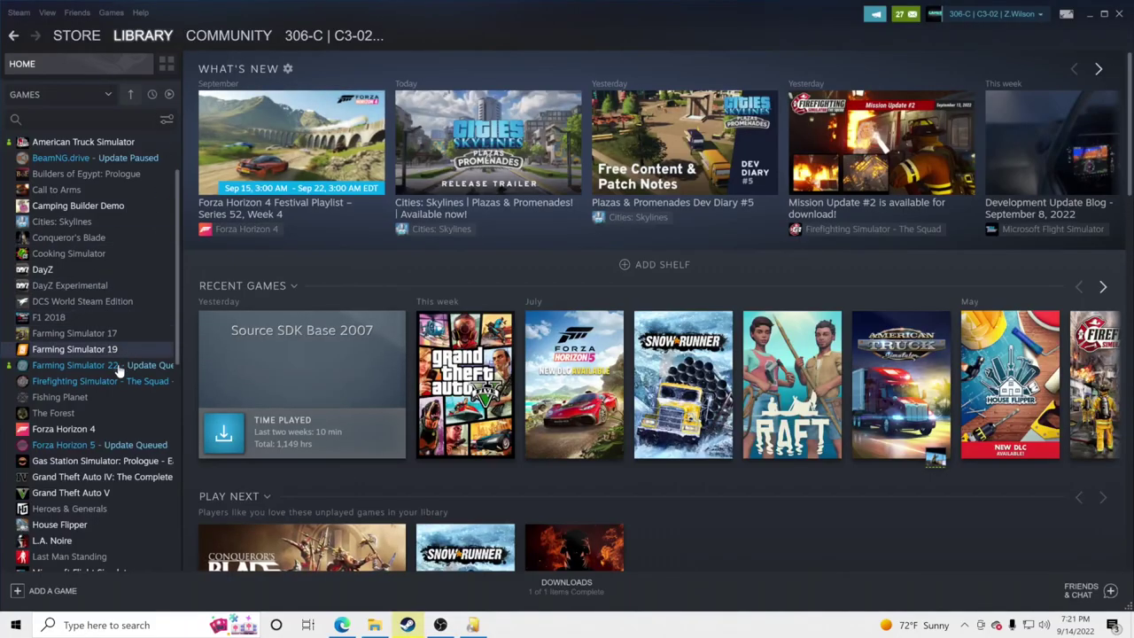
right_click(108, 497)
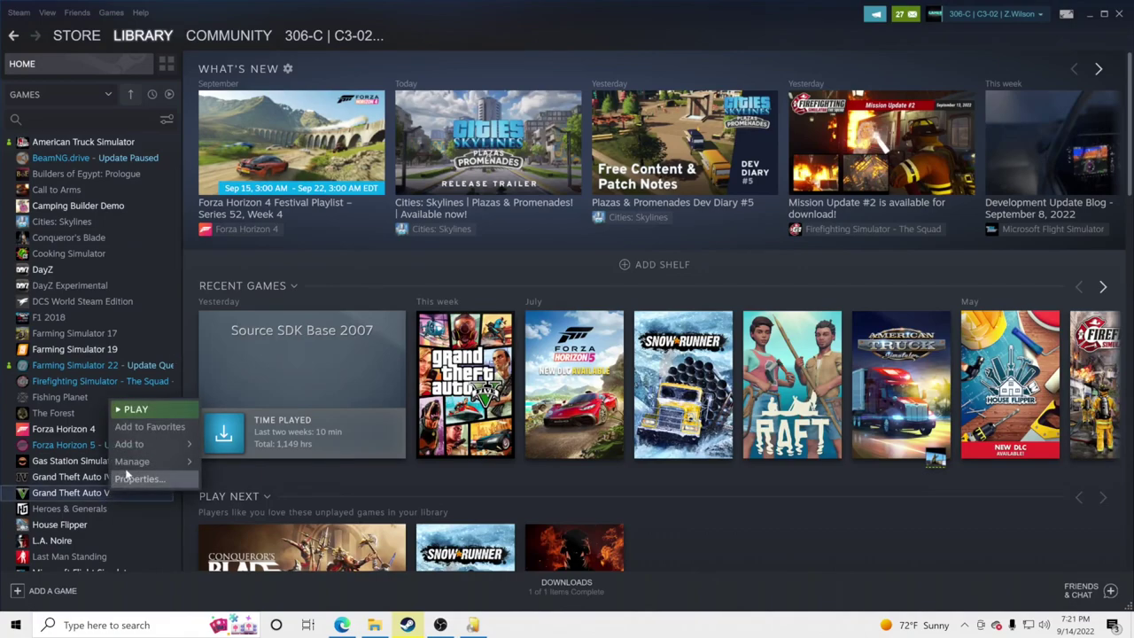
mouse_move(129, 463)
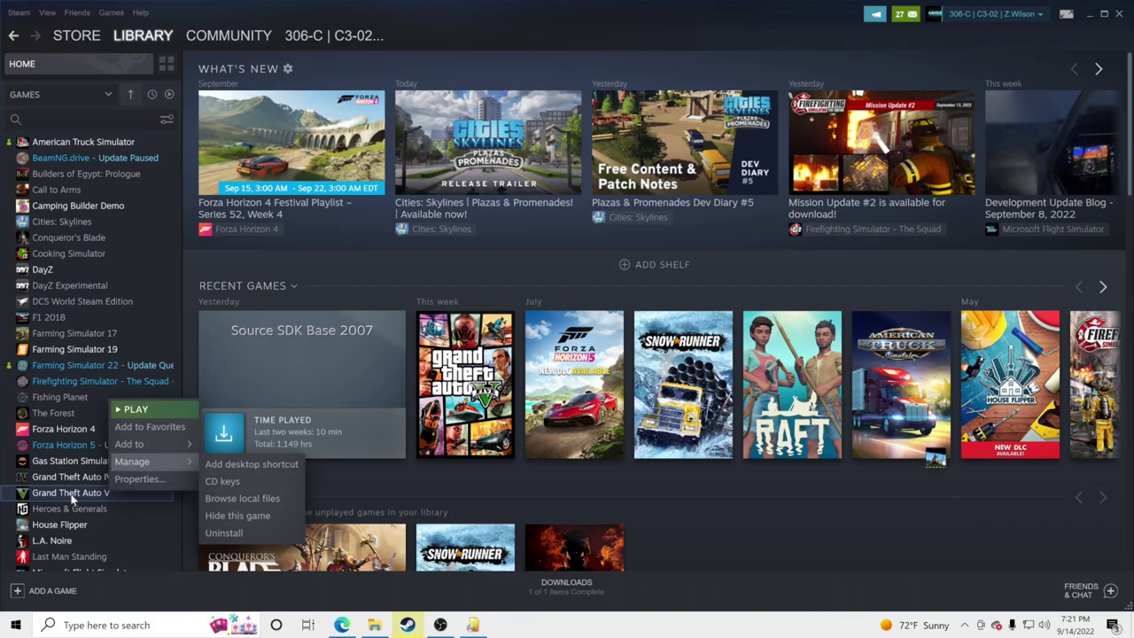
click(232, 498)
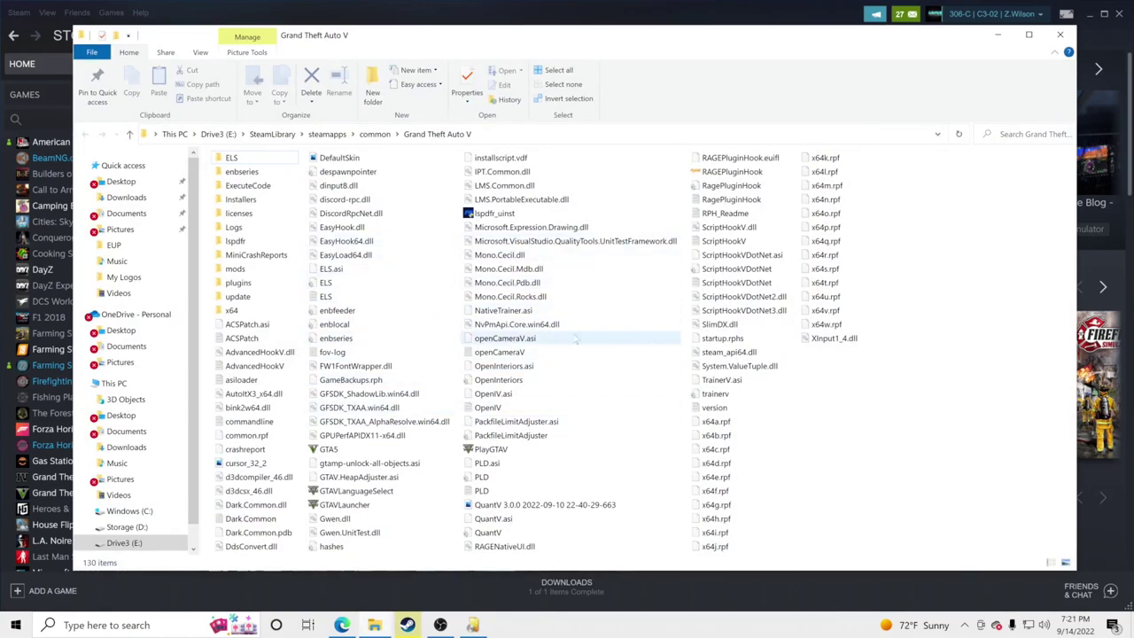
Select the ELS folder in the game directory, then go back to the CHP Mega Pack page
click(243, 159)
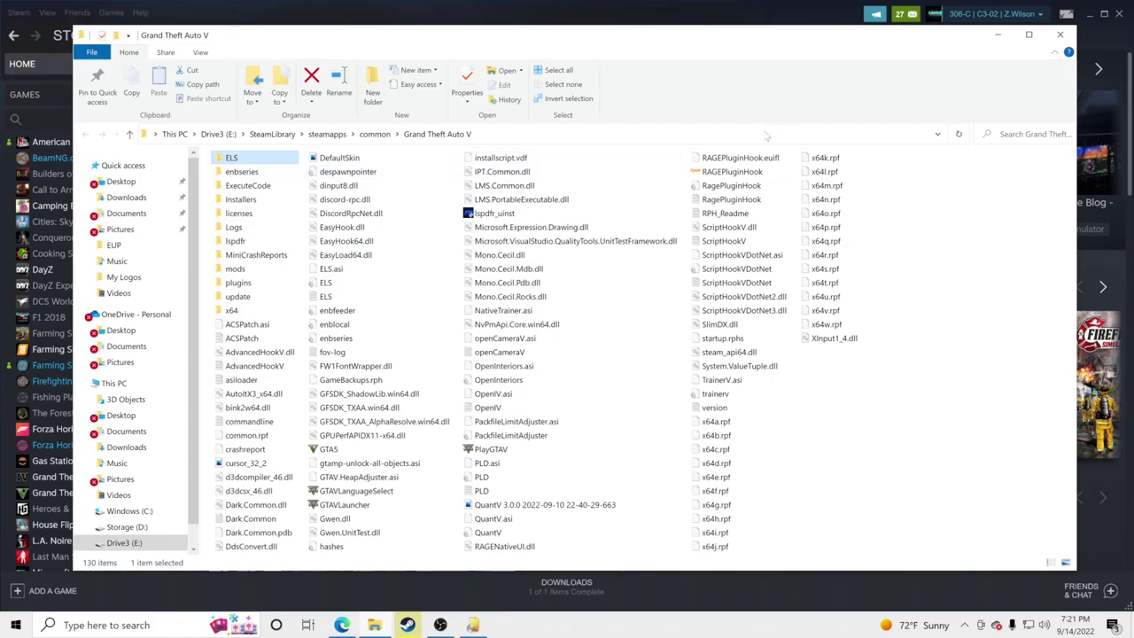
click(343, 625)
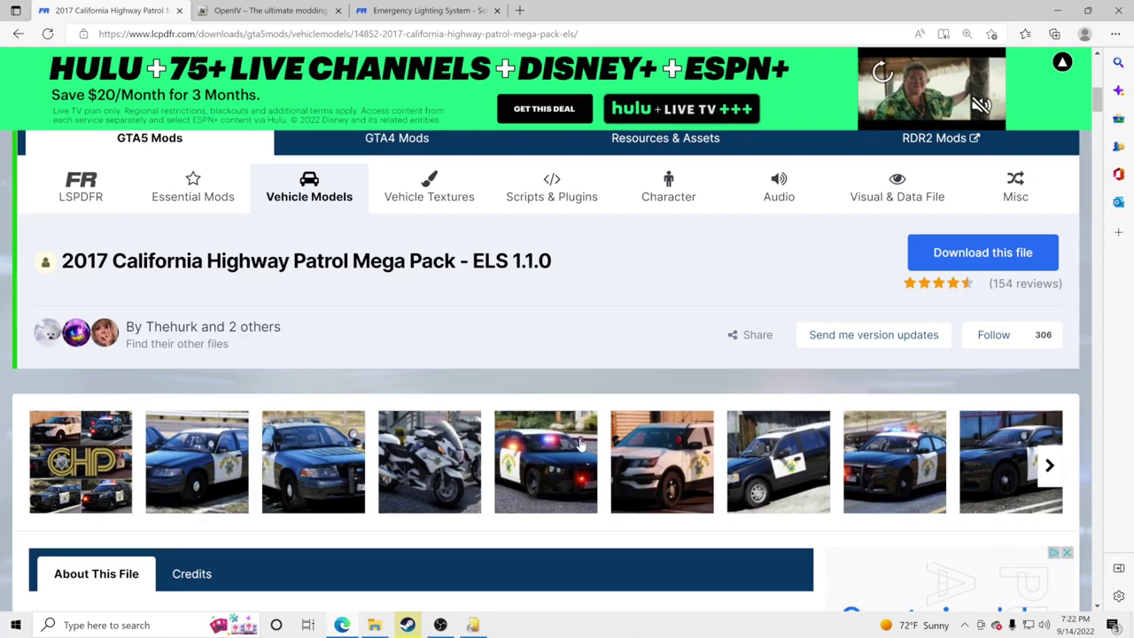
Switch to the Emergency Lighting System 1.05 tab and find its Download this file button
scroll(580, 445, down, 12)
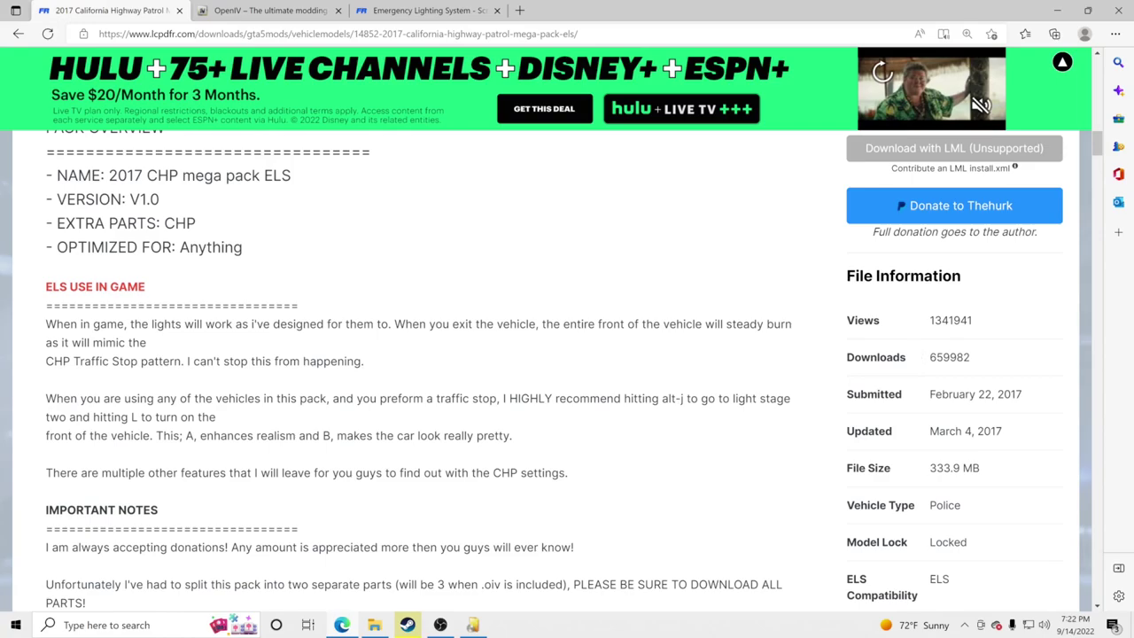
scroll(656, 318, up, 10)
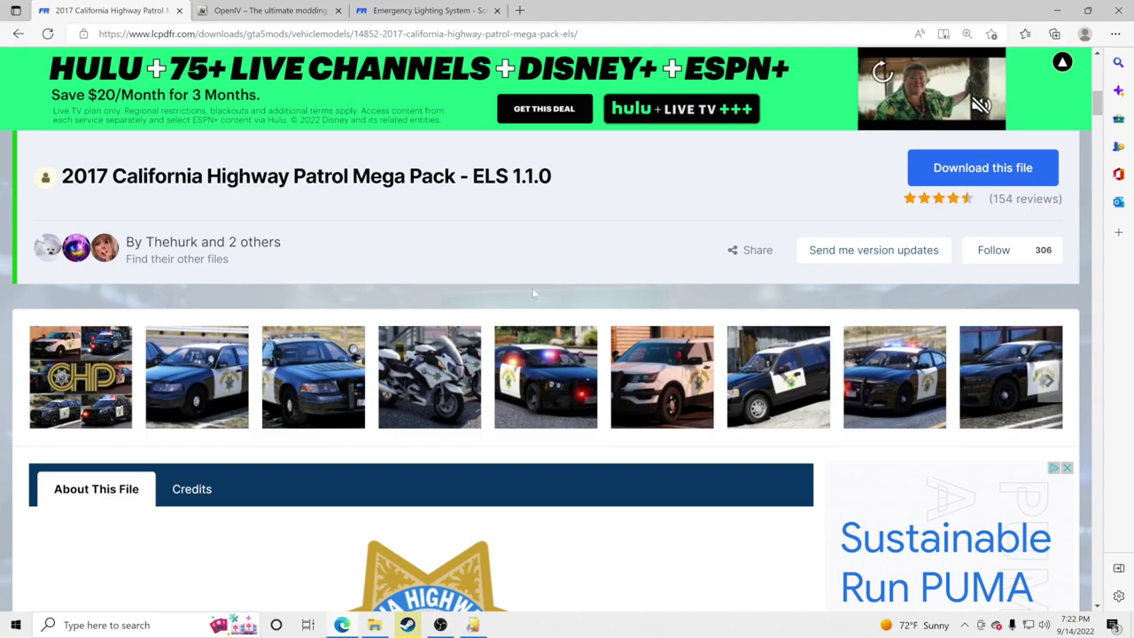
scroll(488, 249, up, 1)
scroll(488, 249, up, 2)
click(425, 10)
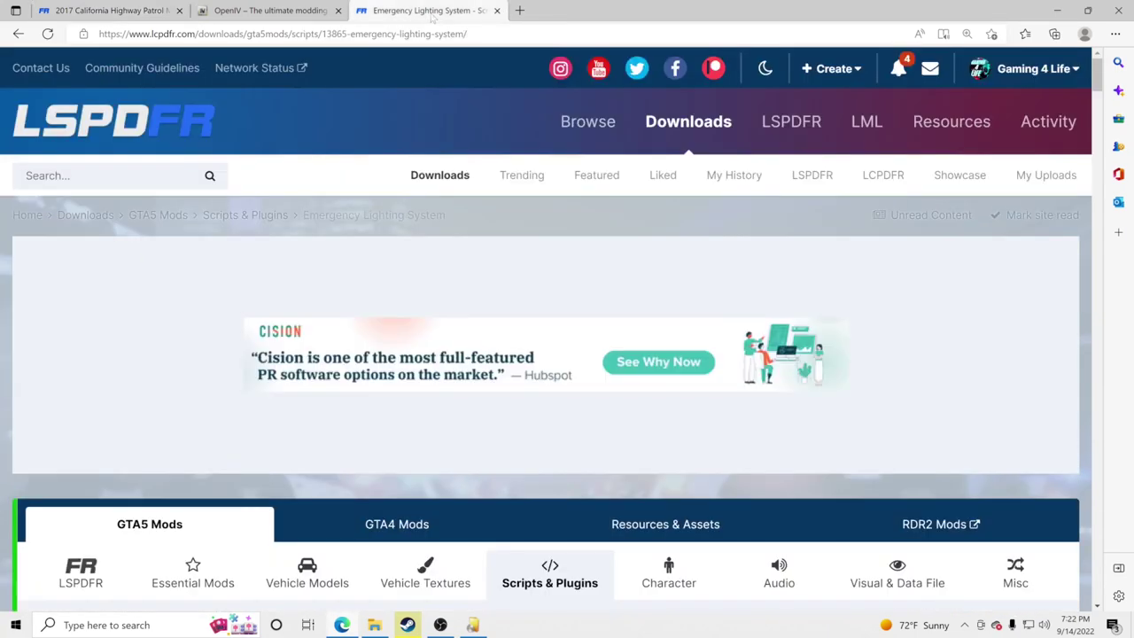
scroll(514, 310, down, 2)
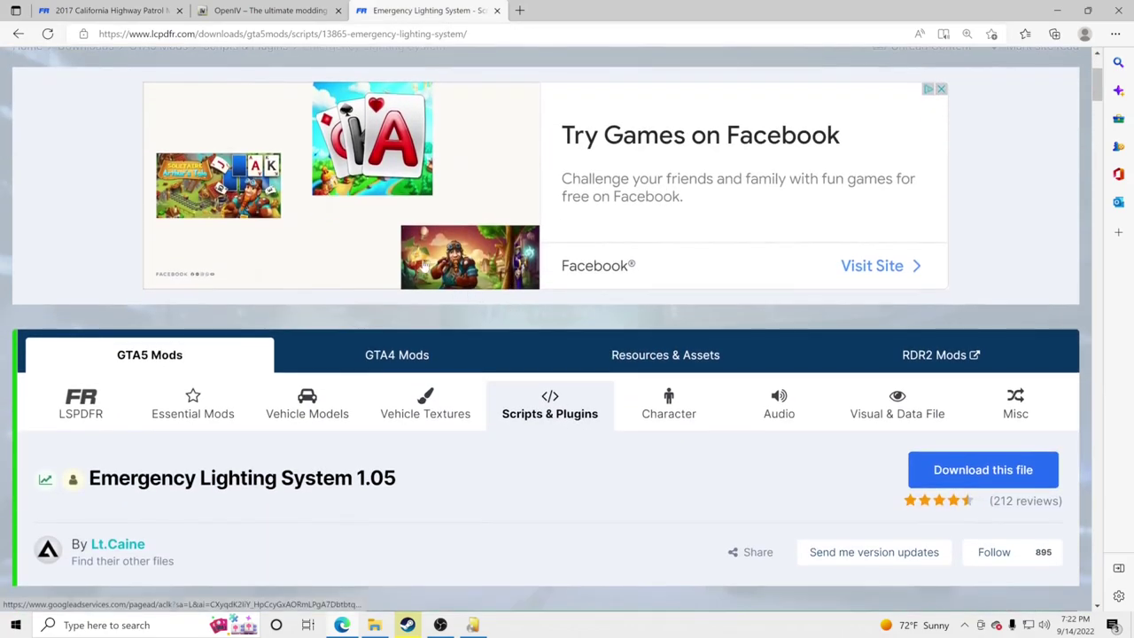
scroll(339, 335, down, 1)
scroll(339, 335, down, 1)
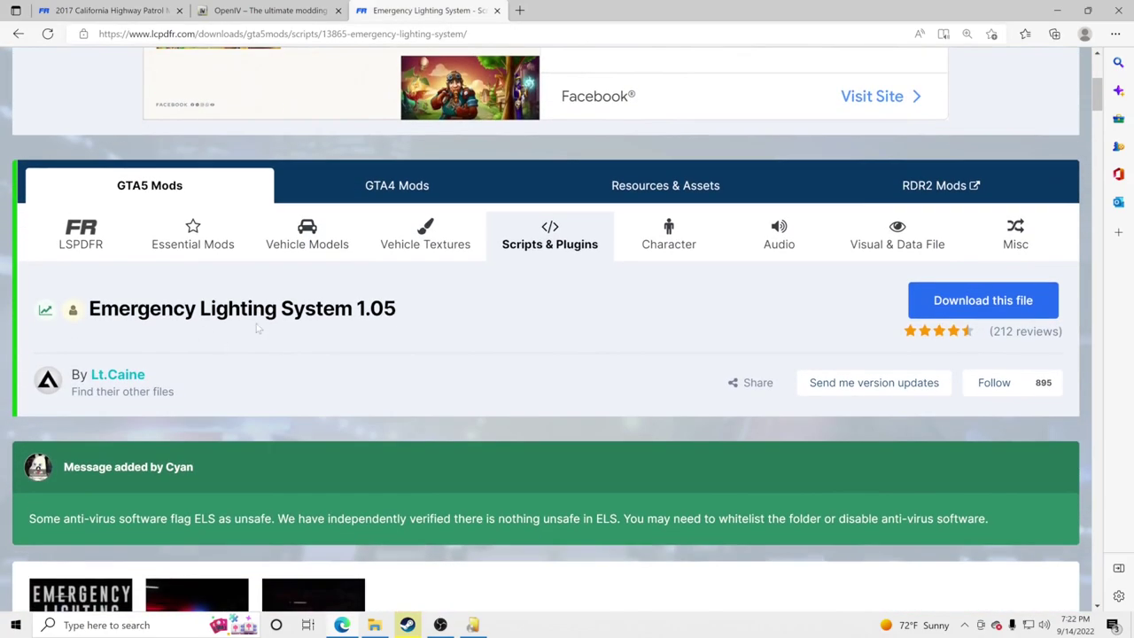
scroll(531, 397, down, 3)
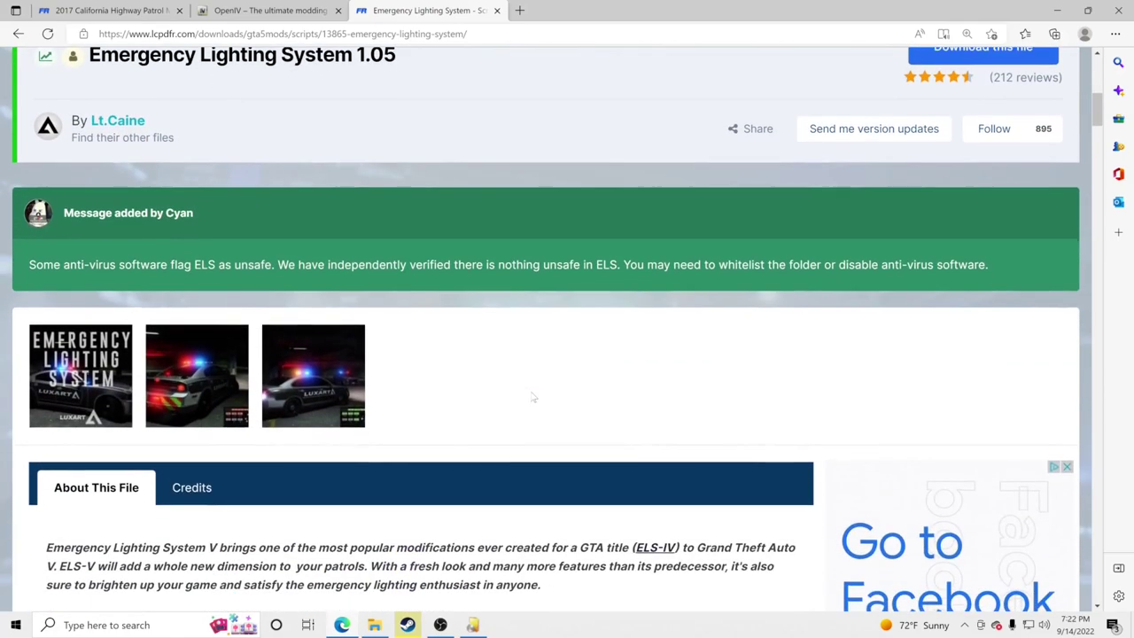
scroll(532, 397, up, 2)
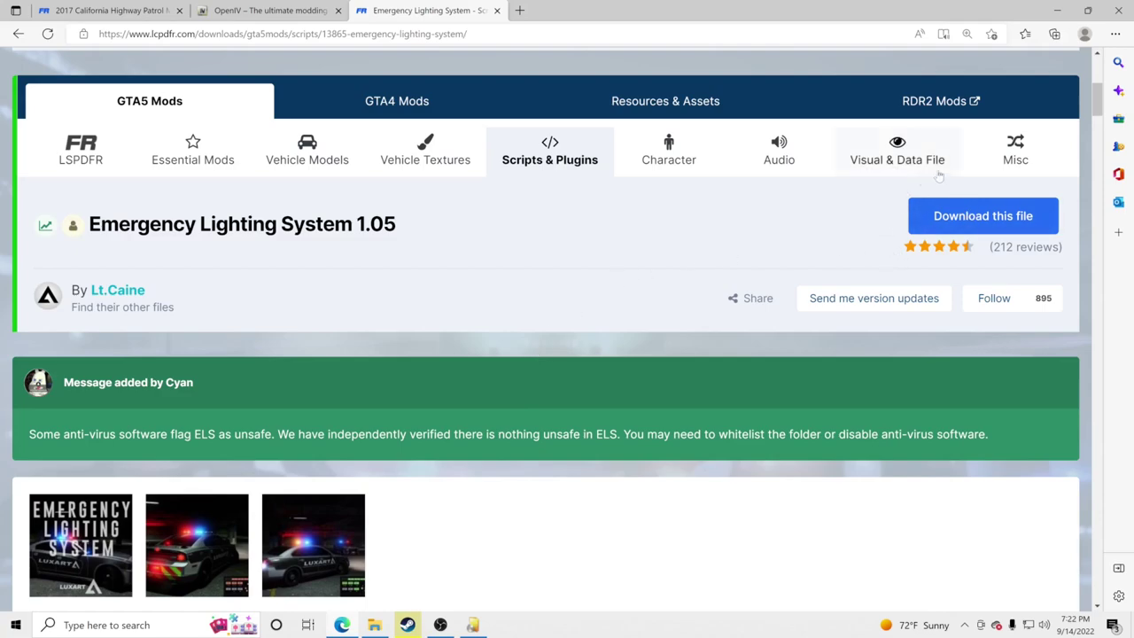
Agree to the download terms and download the ELS V1.05.rar archive
click(979, 224)
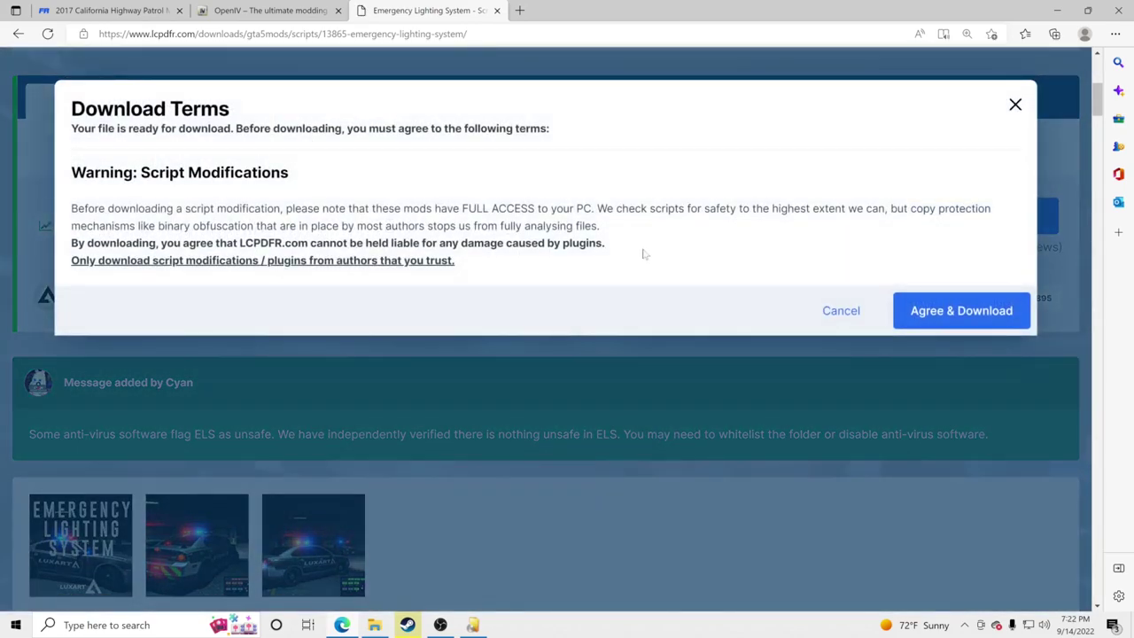
click(923, 316)
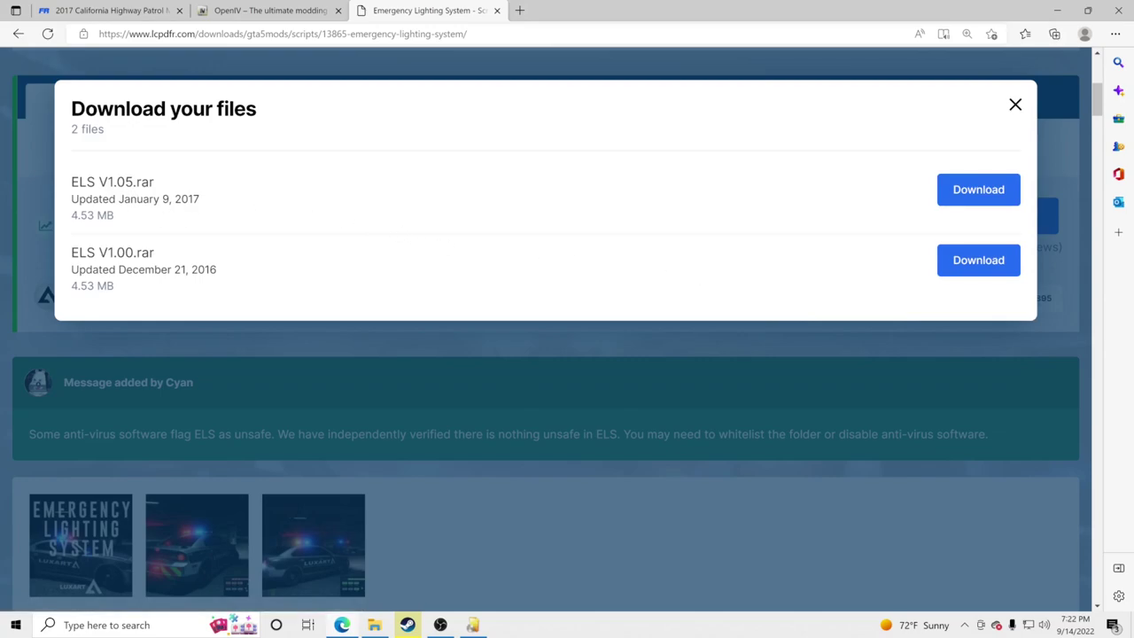
drag(133, 182, 98, 181)
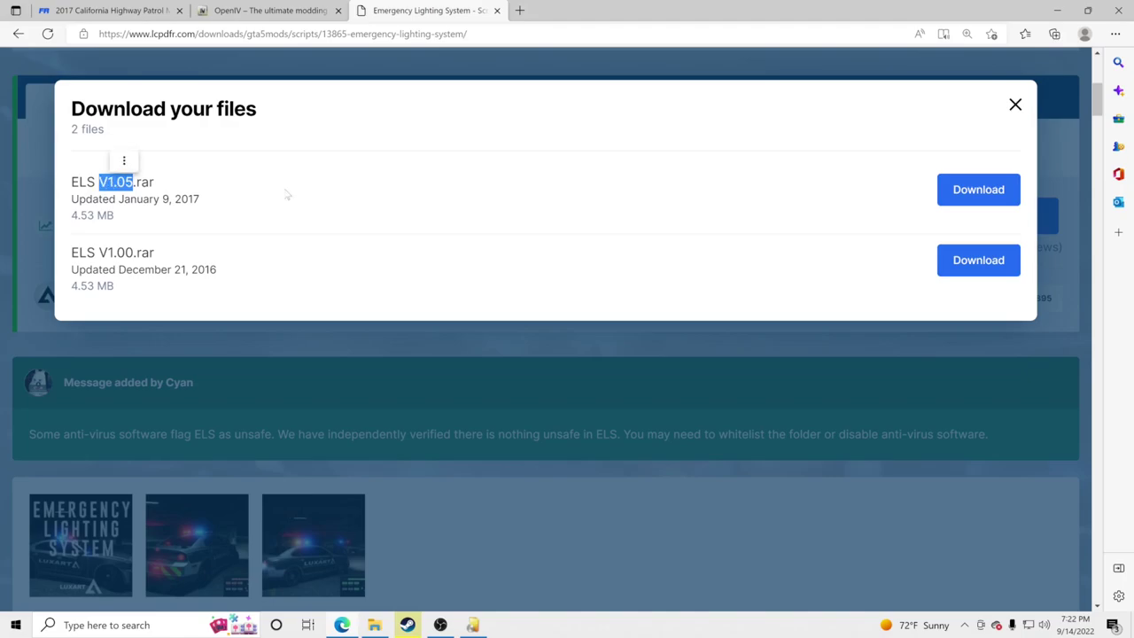
click(1005, 189)
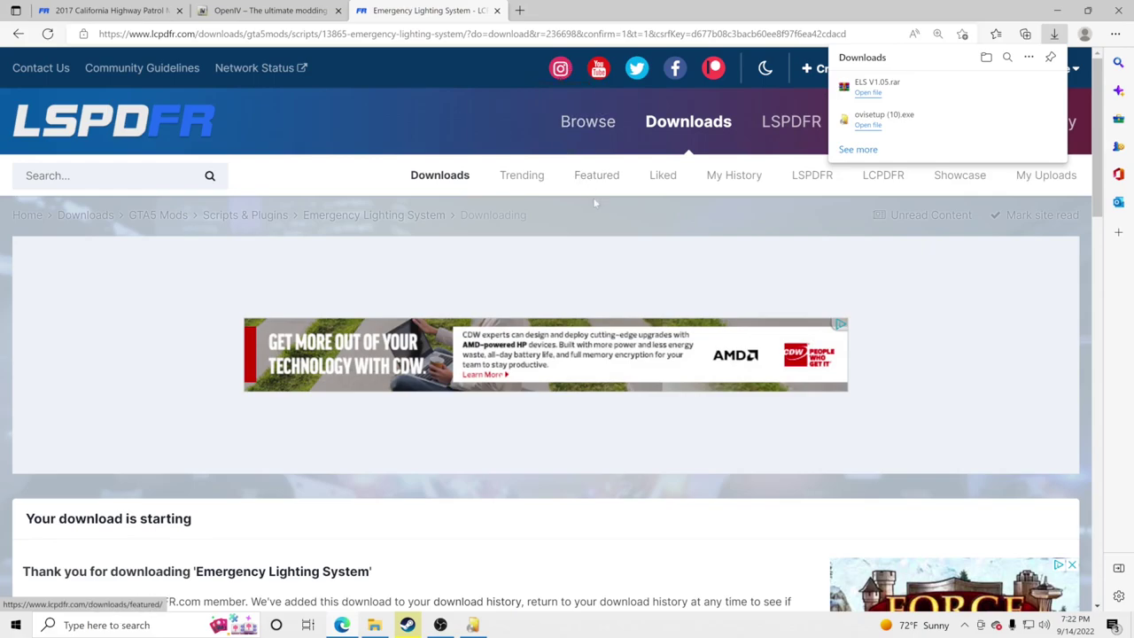
Open ELS V1.05.rar in WinRAR, dismissing the license purchase reminder
click(883, 93)
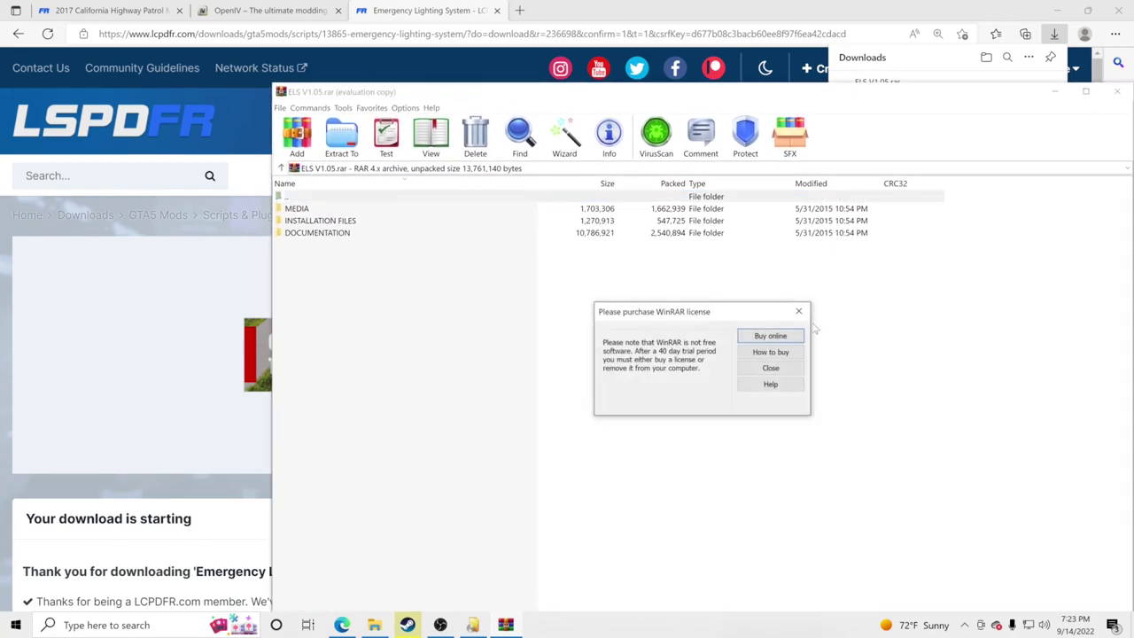
click(799, 311)
drag(578, 147, 243, 44)
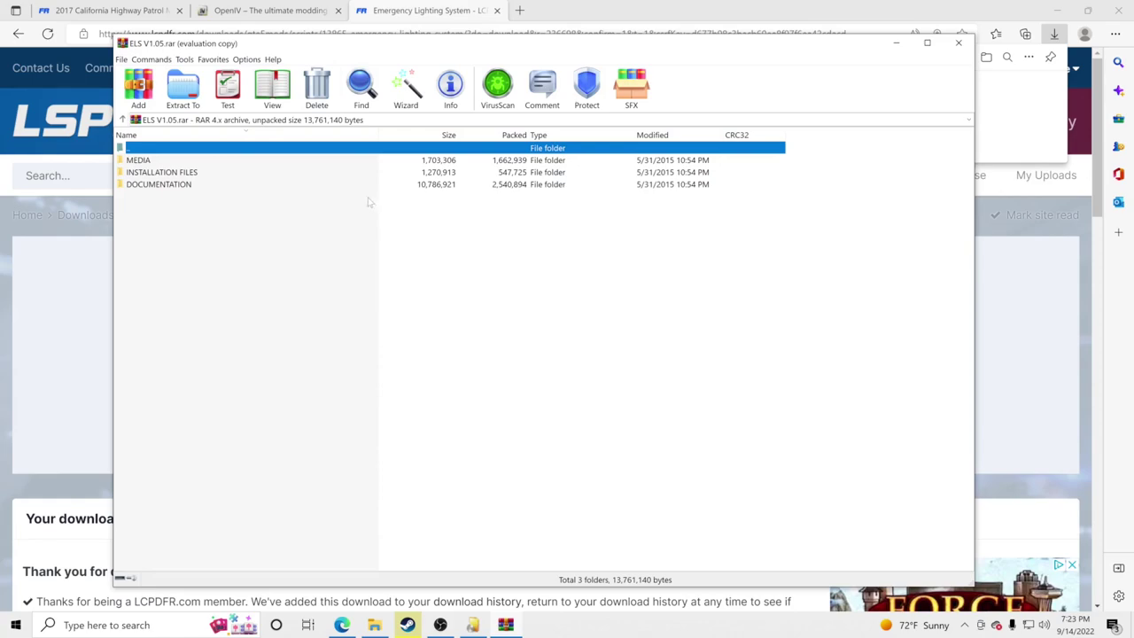
Select ELS, ELS.ini, ELS.asi and AdvancedHookV.dll under INSTALLATION FILES\Grand Theft Auto V
double_click(183, 173)
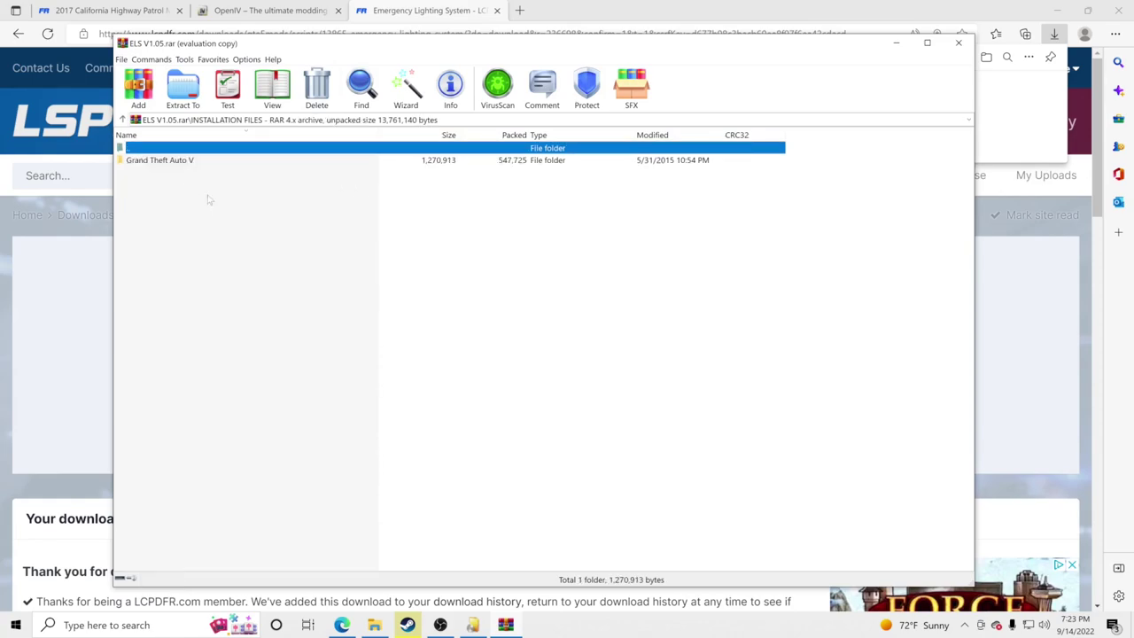
double_click(166, 161)
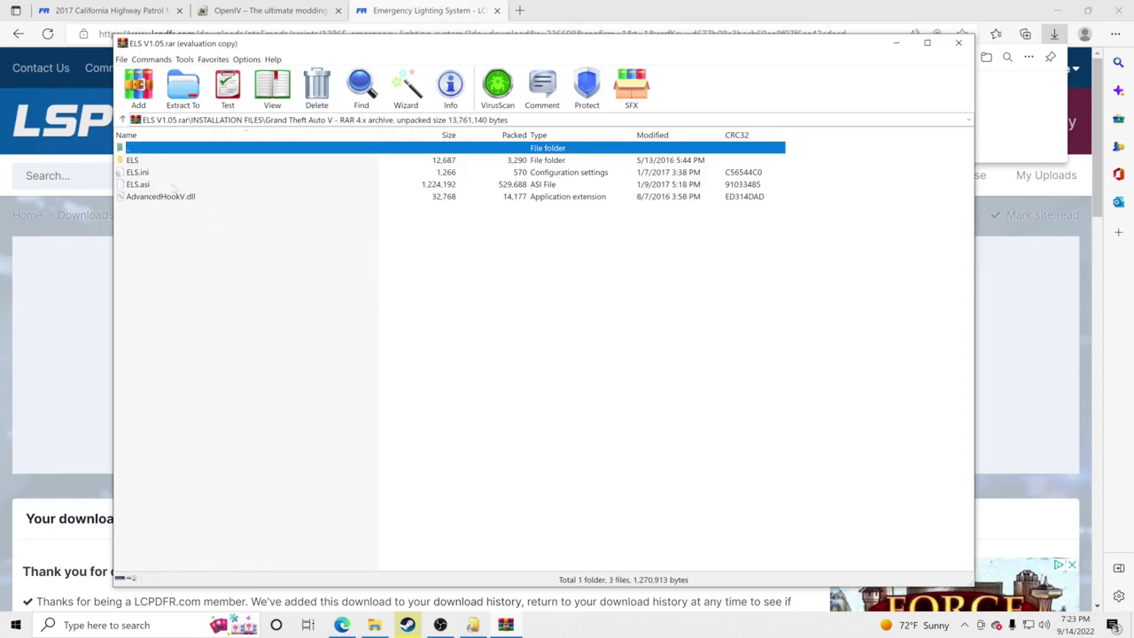
drag(147, 222, 166, 165)
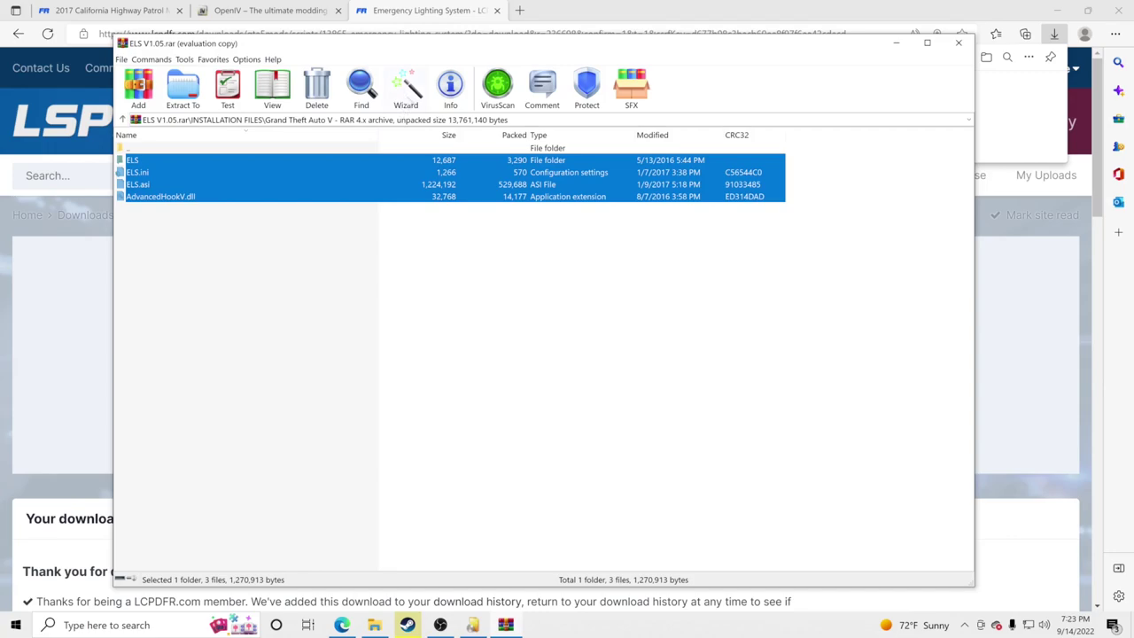
drag(416, 42, 582, 40)
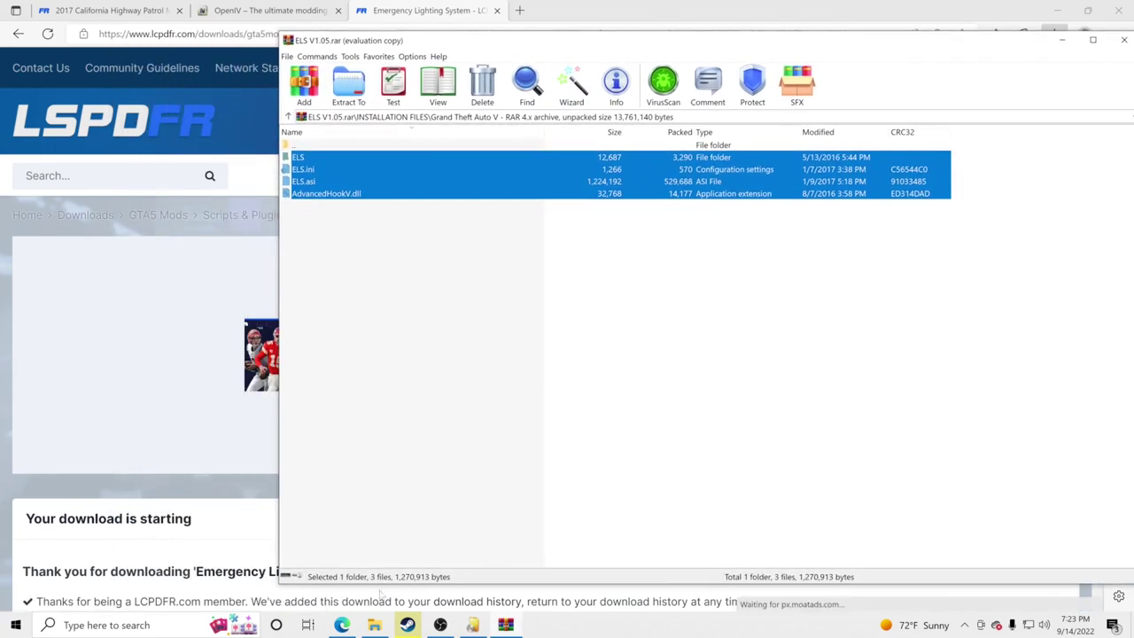
click(380, 625)
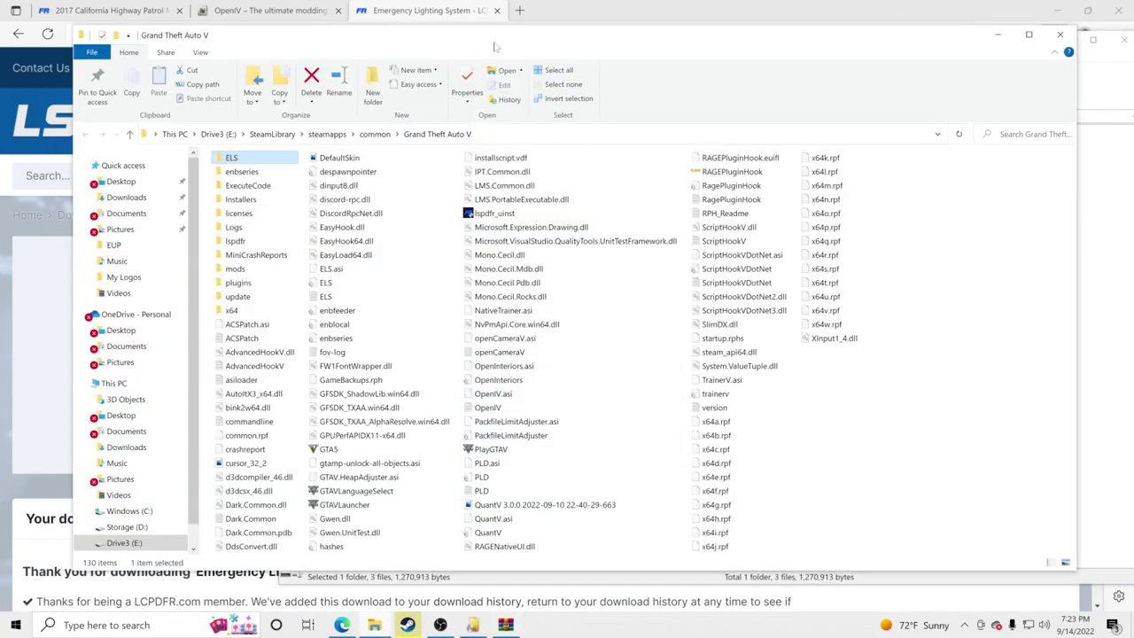
Drag the four ELS files into the Grand Theft Auto V folder, replacing the existing copies
click(505, 625)
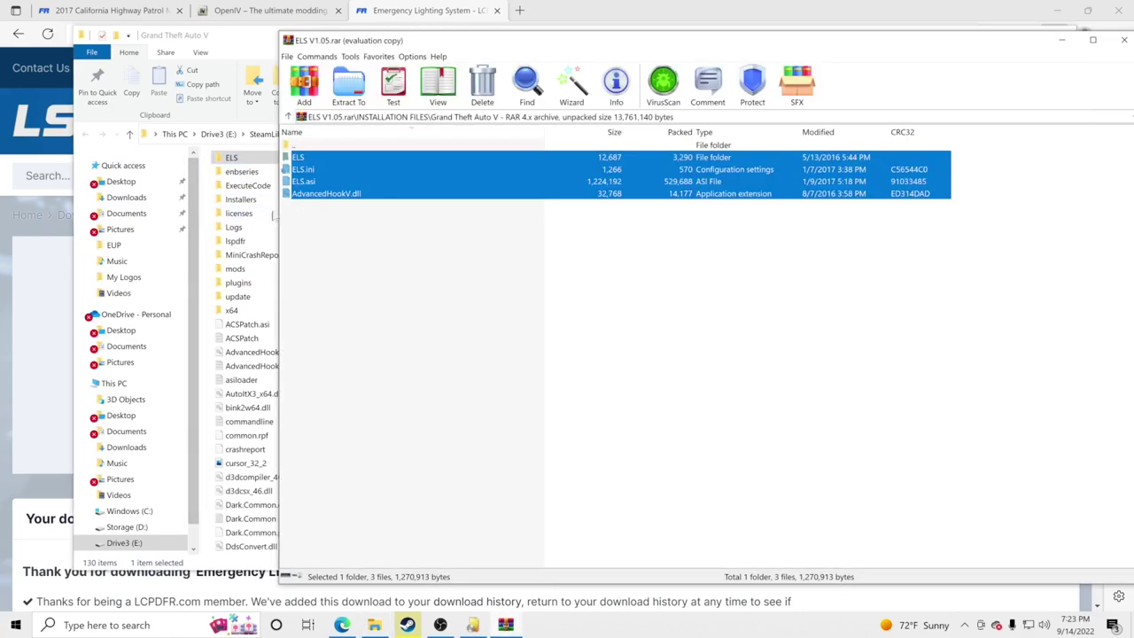
click(211, 262)
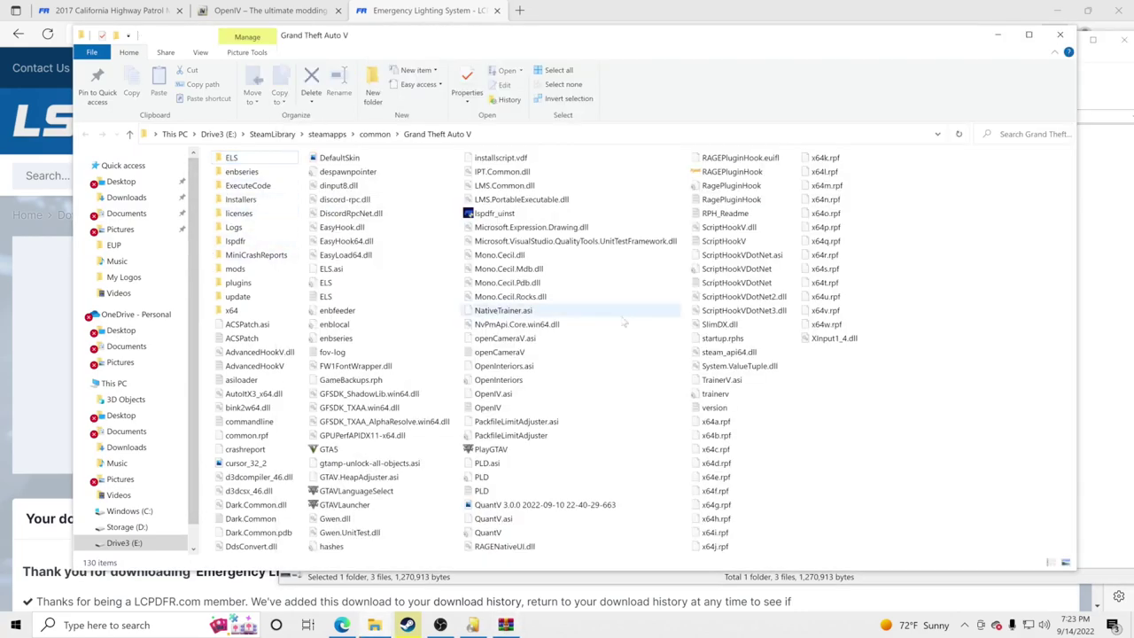
drag(923, 256, 992, 376)
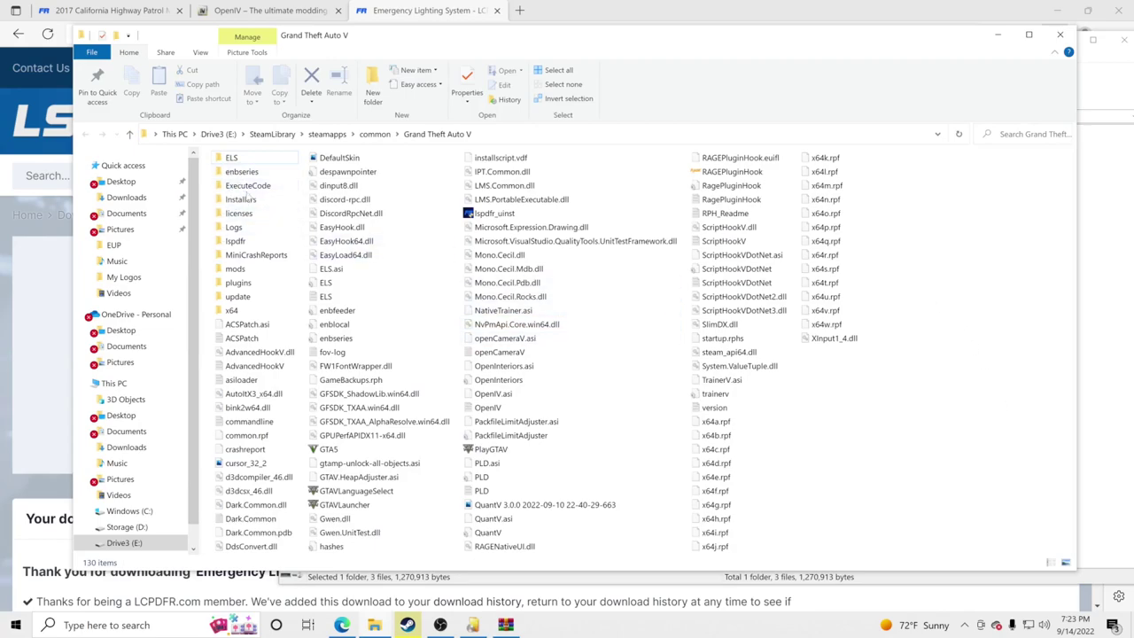
click(505, 624)
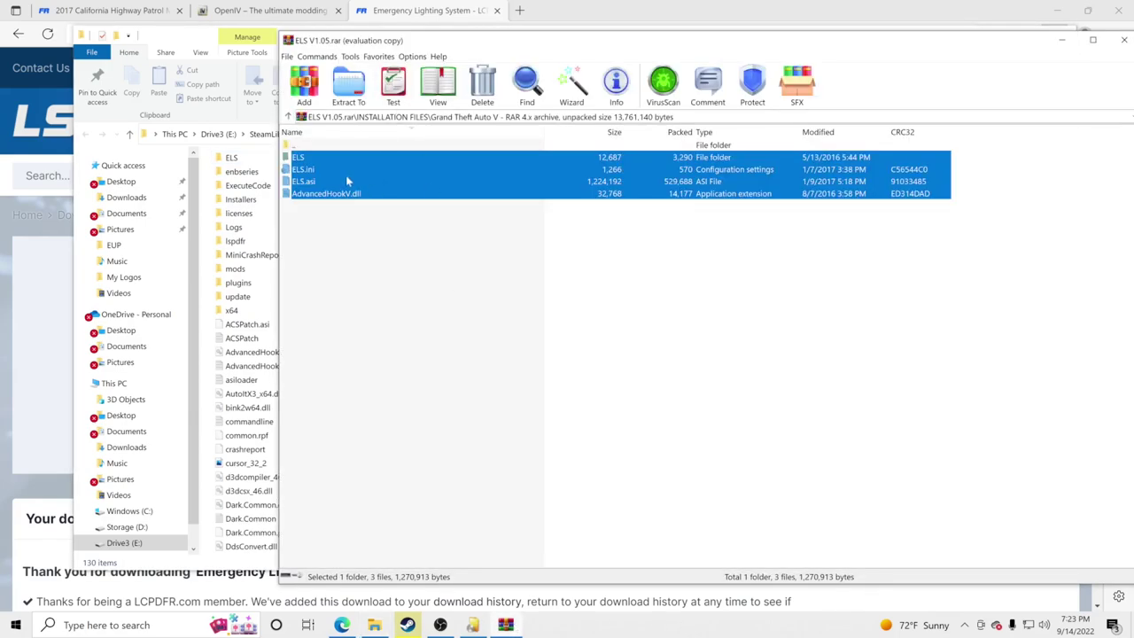
drag(345, 174, 208, 430)
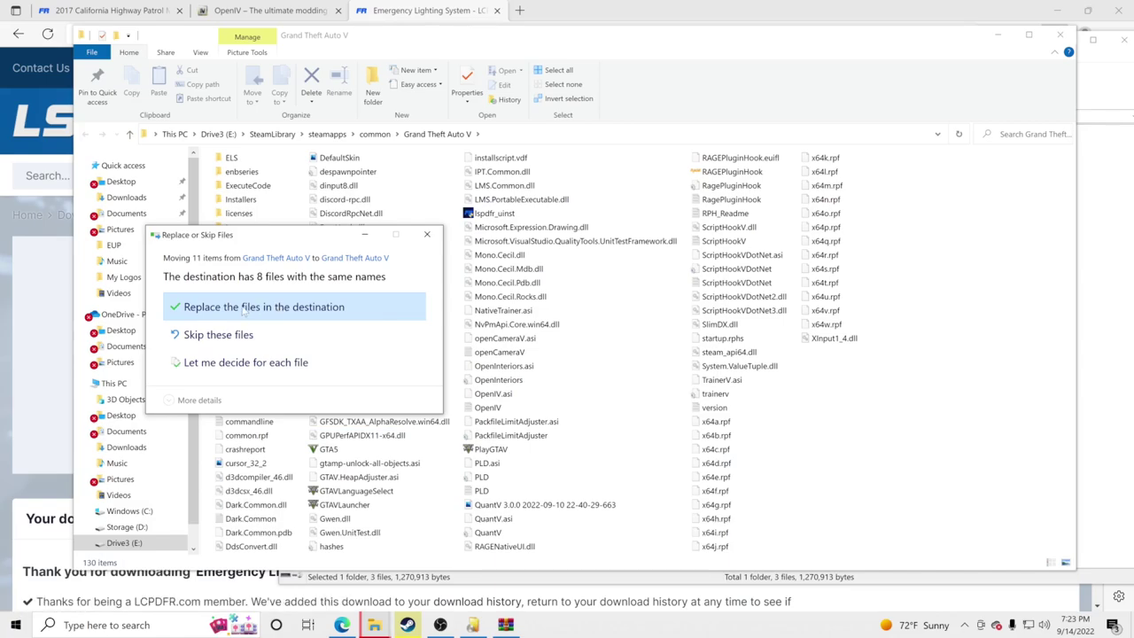
click(243, 308)
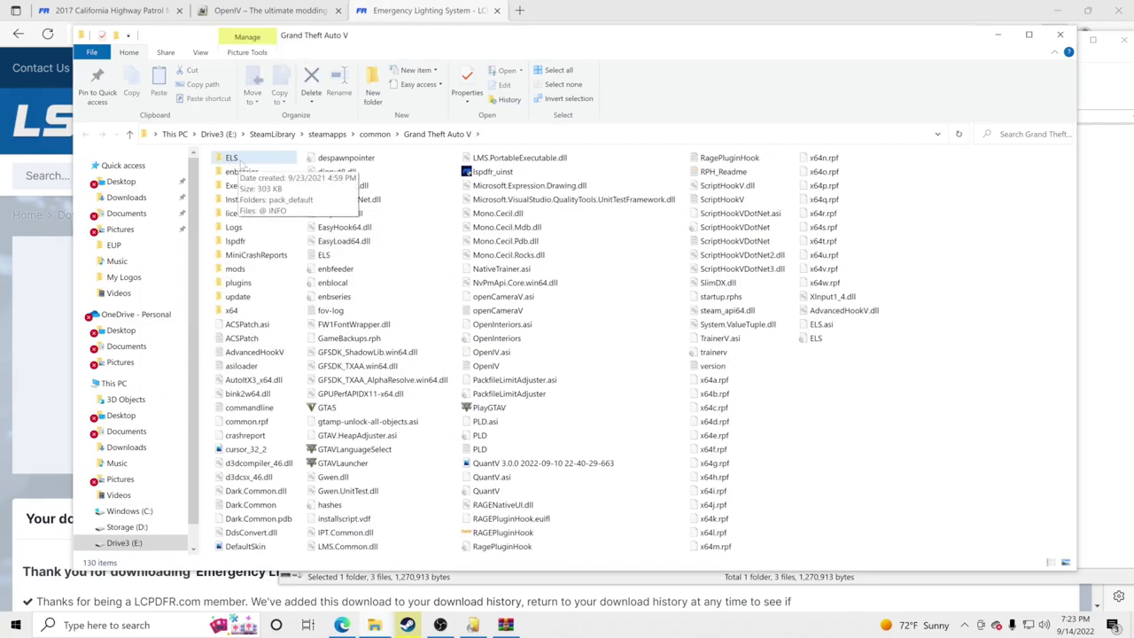
click(998, 34)
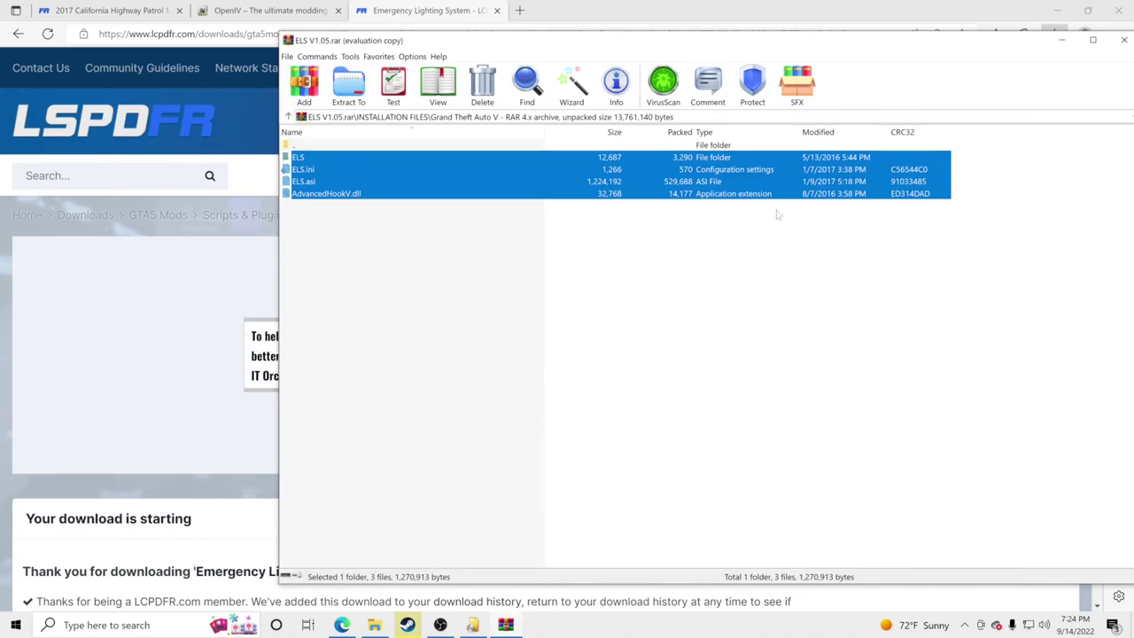
drag(826, 43, 694, 45)
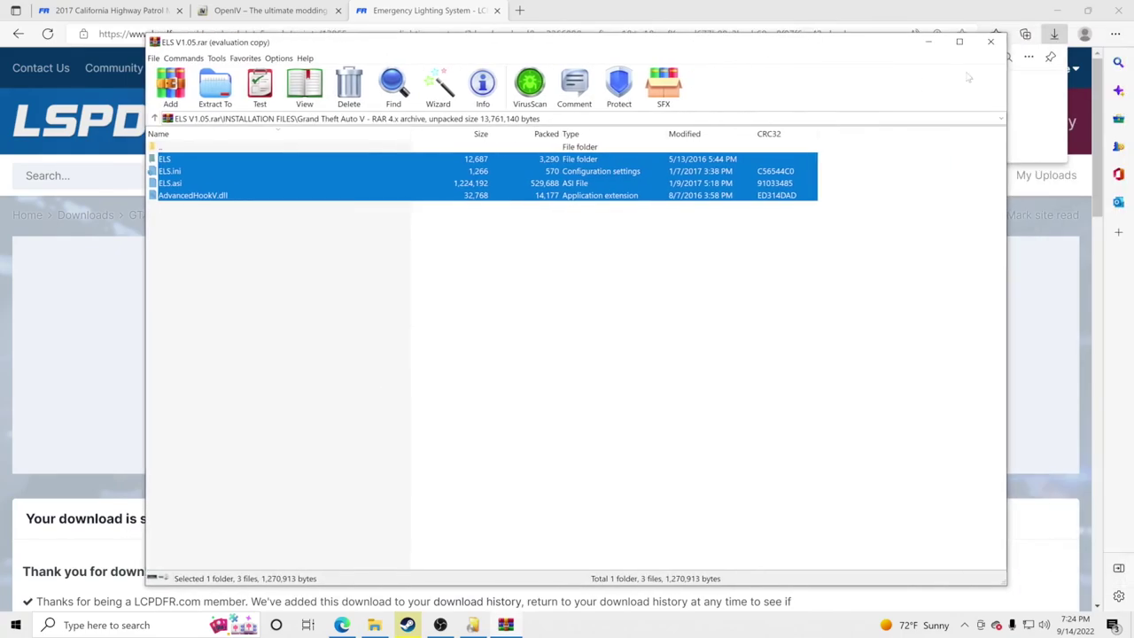
Close the ELS archive and move through the CHP tab to the OpenIV website tab
click(990, 43)
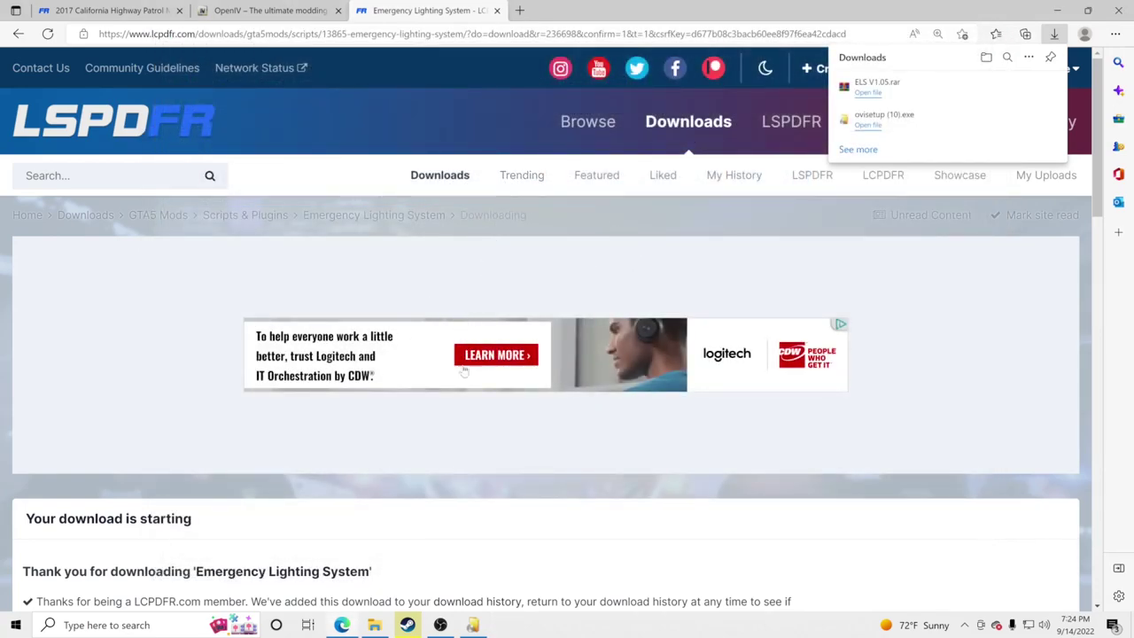
scroll(436, 458, down, 3)
scroll(399, 432, up, 3)
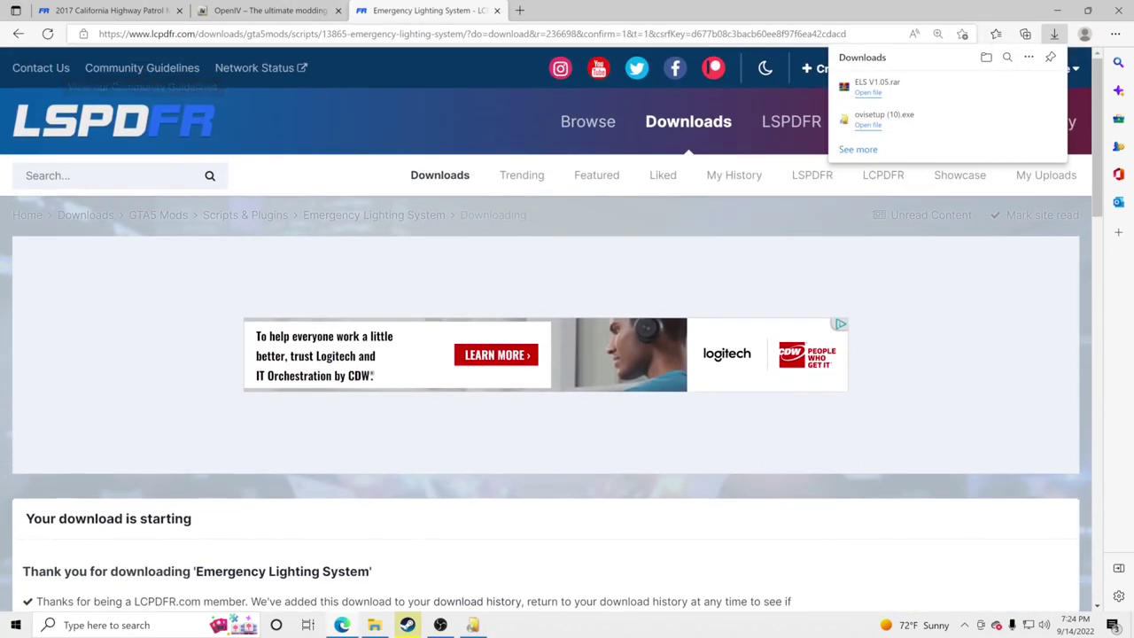
click(140, 13)
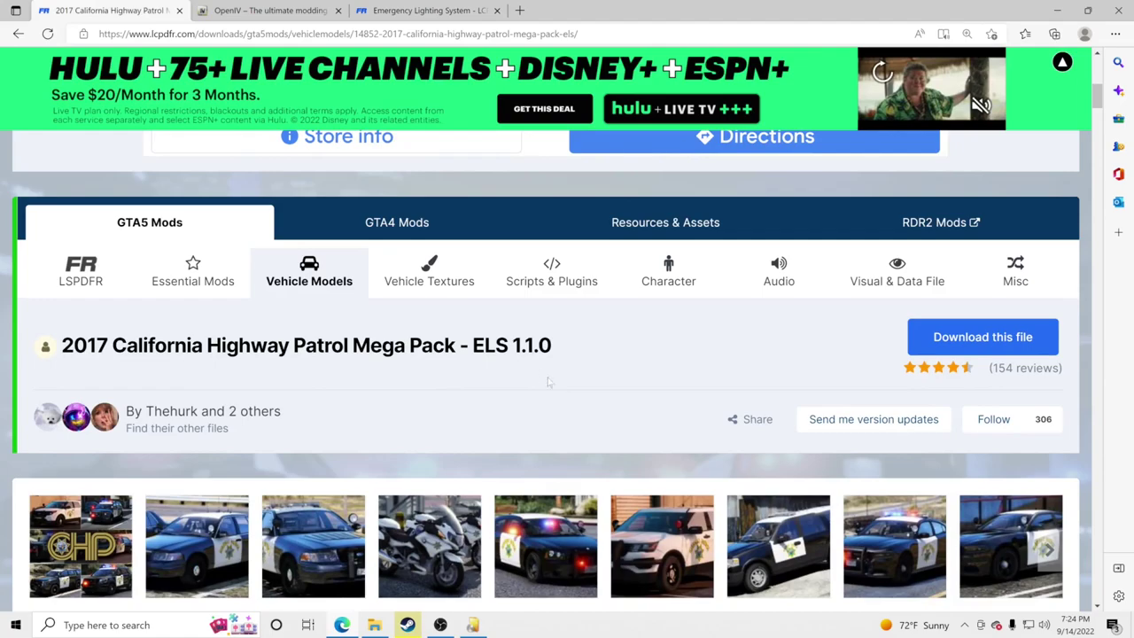
click(247, 17)
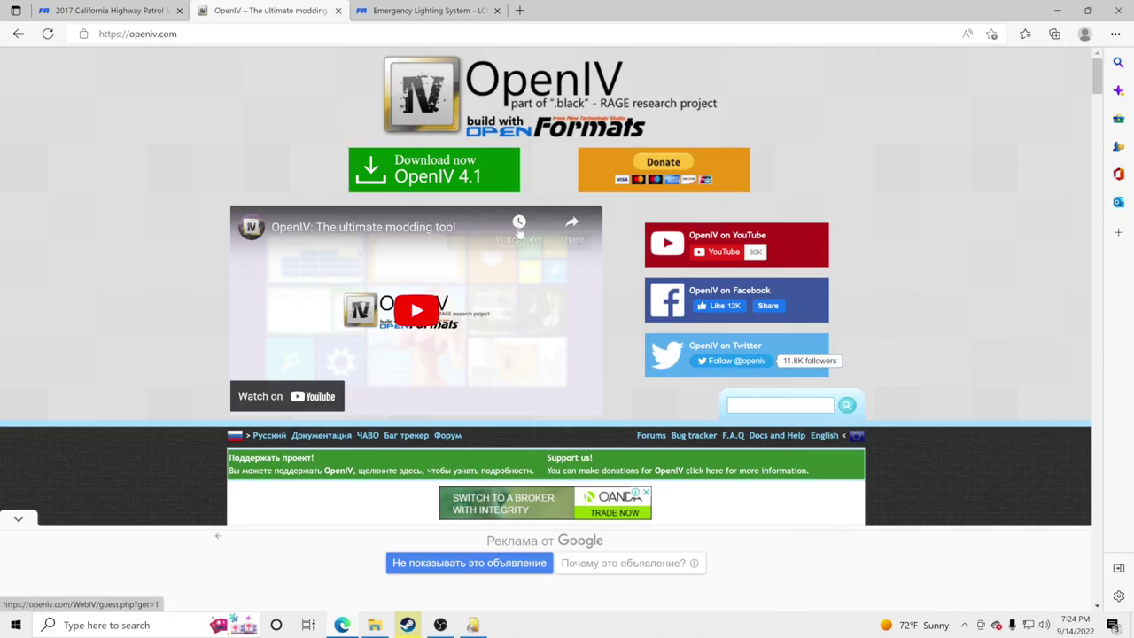
Download OpenIV 4.1, run ovisetup (11).exe, and dismiss the setup-already-running error
click(428, 180)
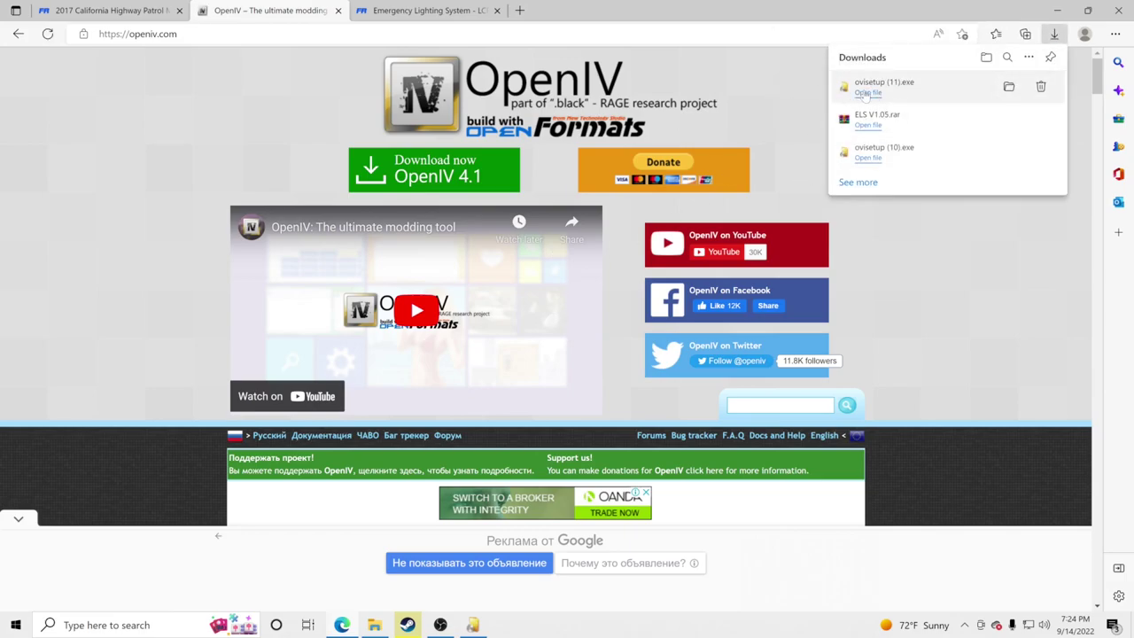
click(873, 93)
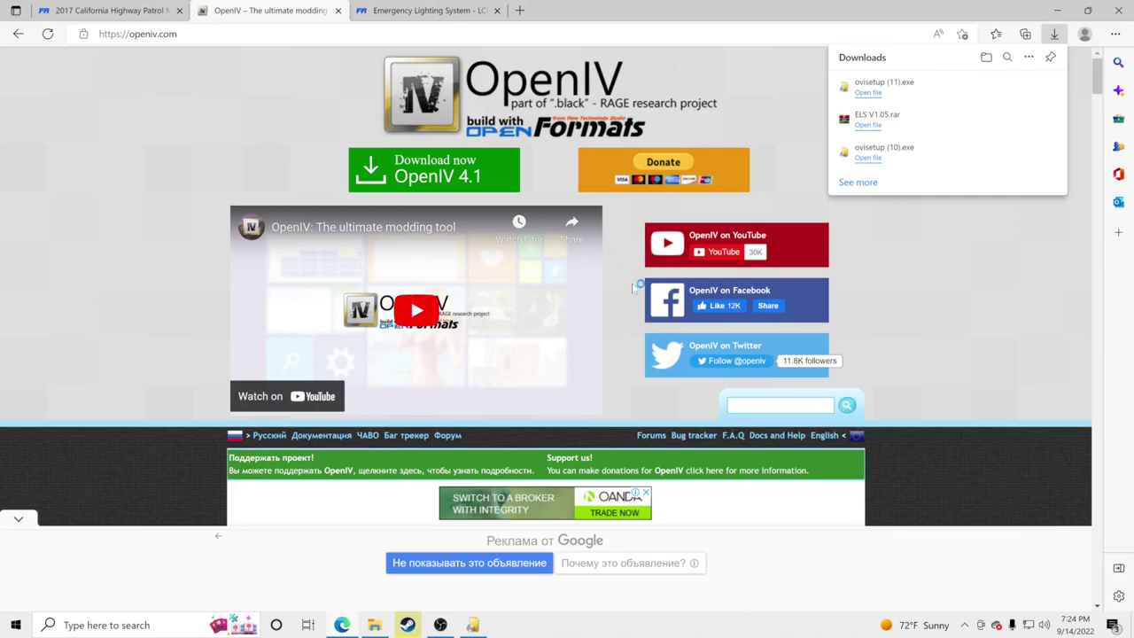
click(873, 92)
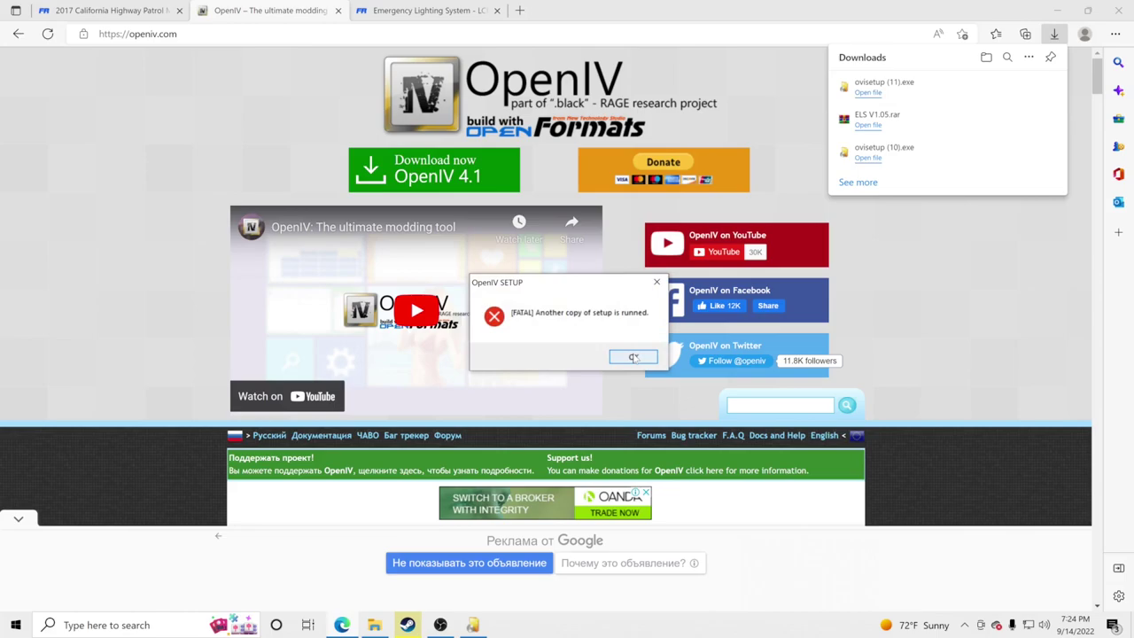
click(632, 357)
Restore the OpenIV installer, keep it running, and continue with English
mouse_move(475, 626)
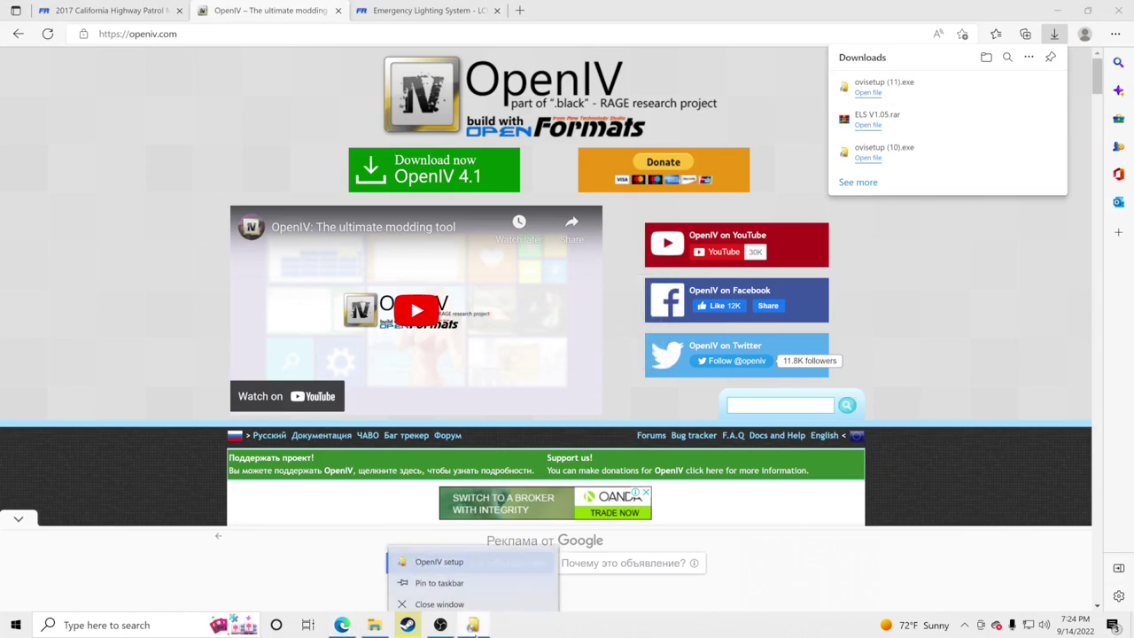
click(479, 602)
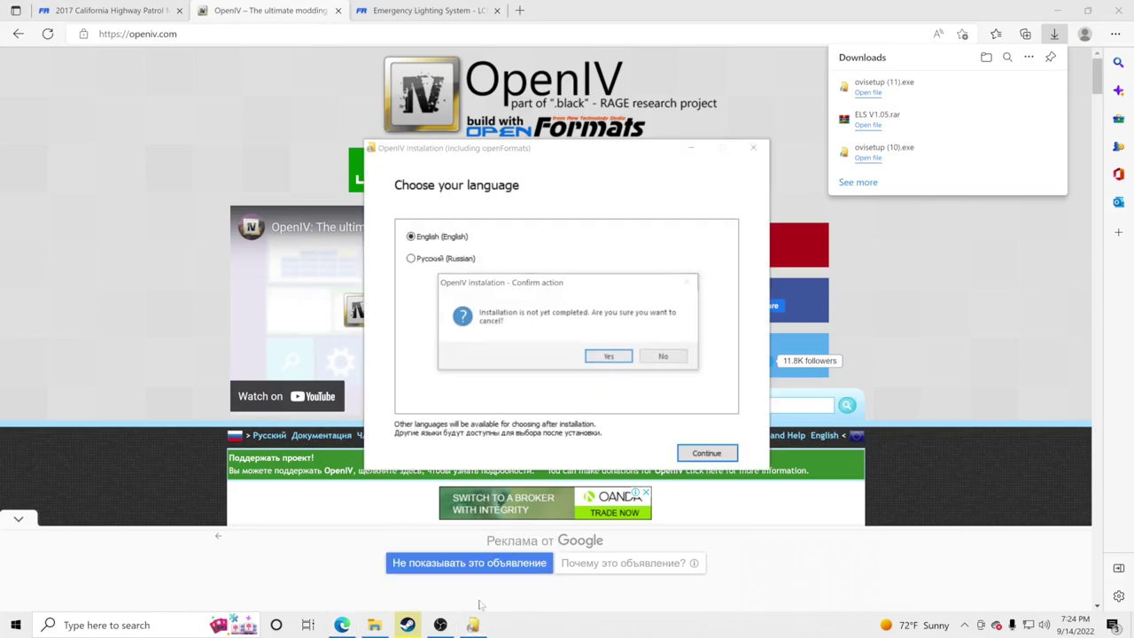
click(672, 357)
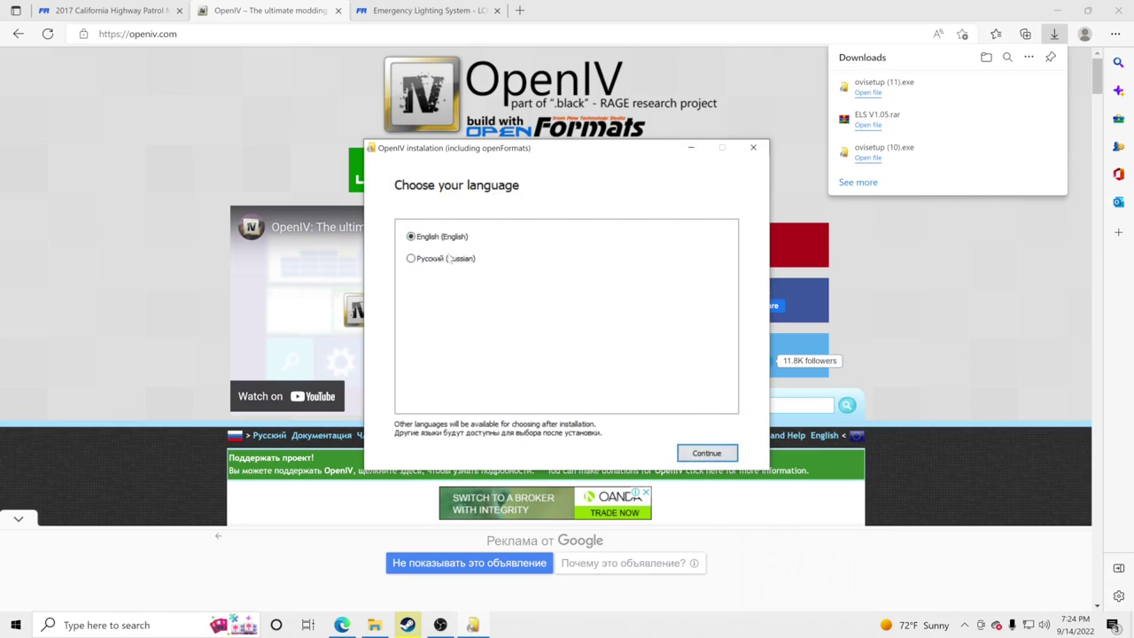
click(719, 459)
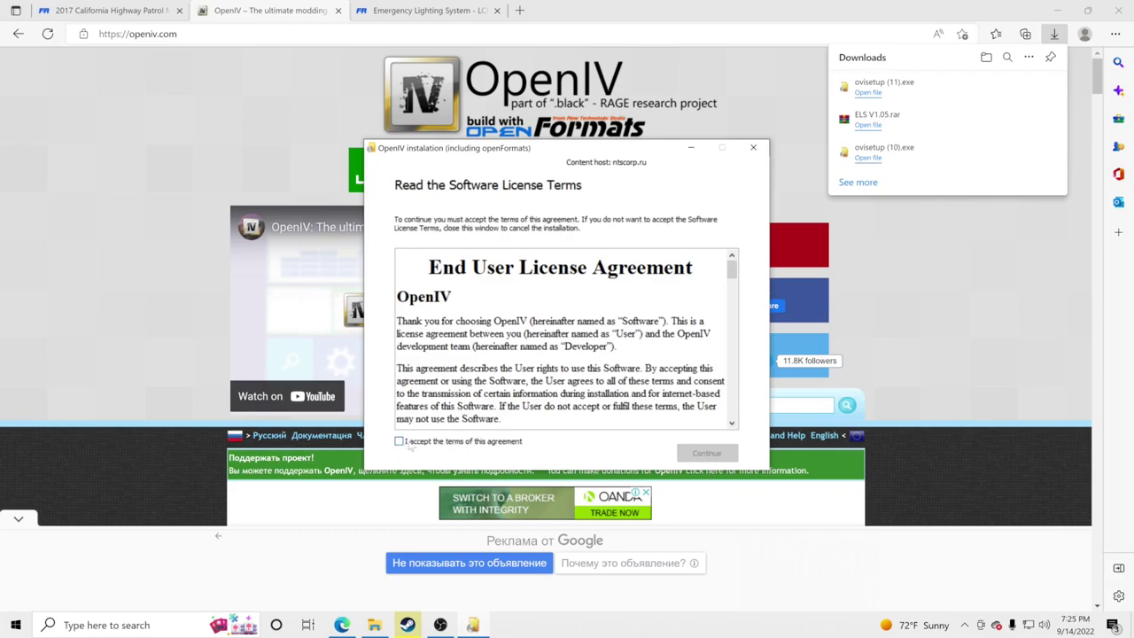
Accept the license, install OpenIV locally with the 20.4 Mb download, and close the installer
scroll(495, 337, down, 8)
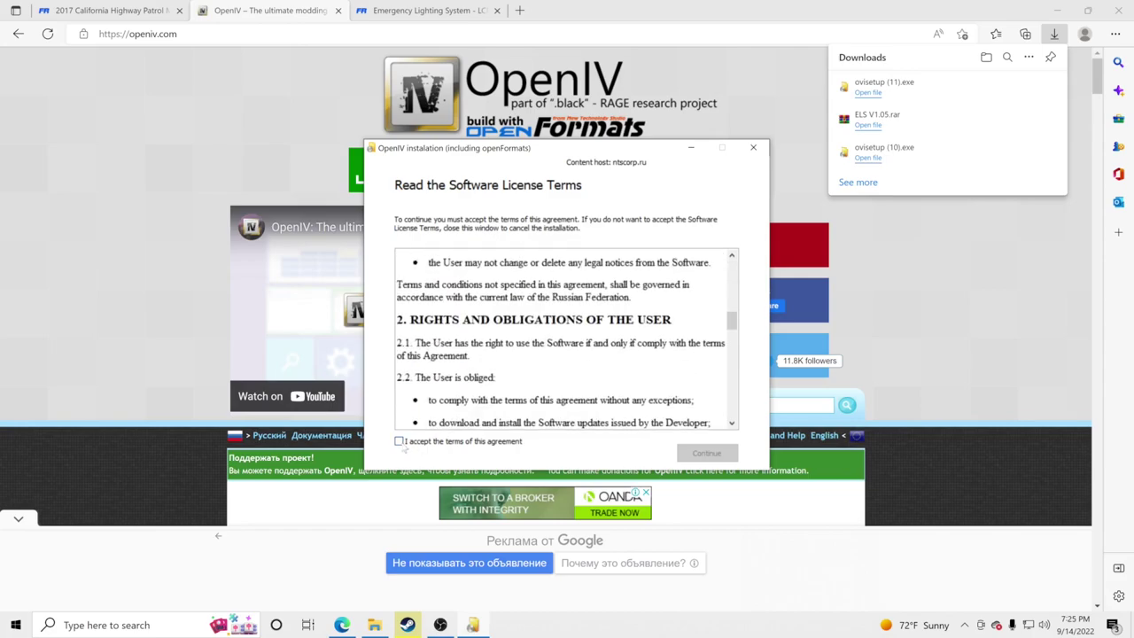
click(400, 443)
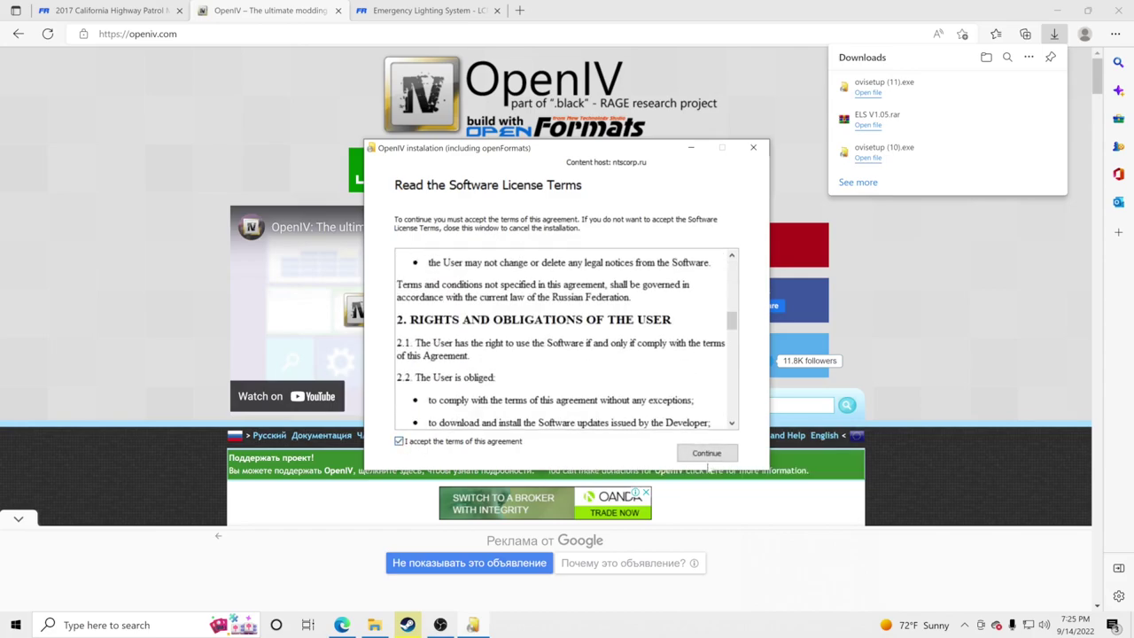
click(706, 453)
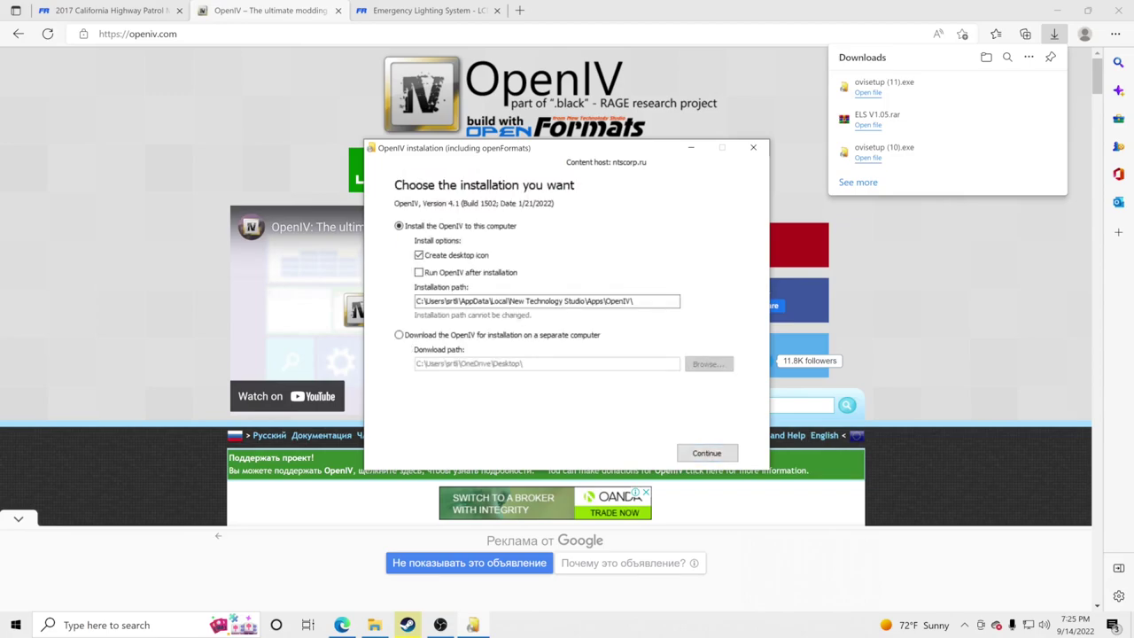
click(705, 455)
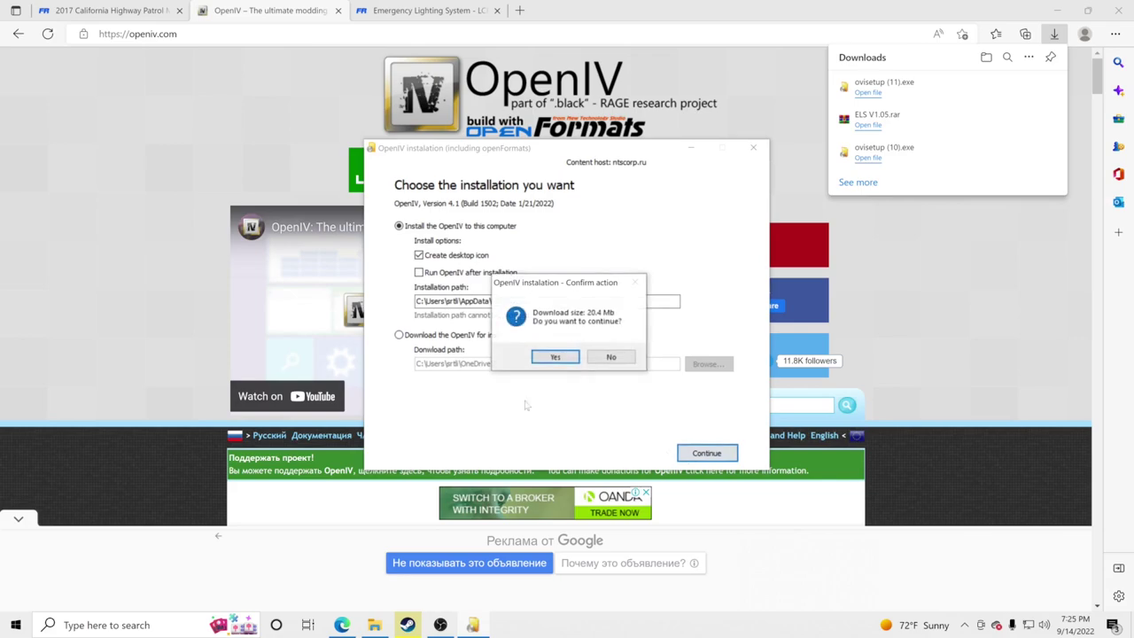
click(553, 357)
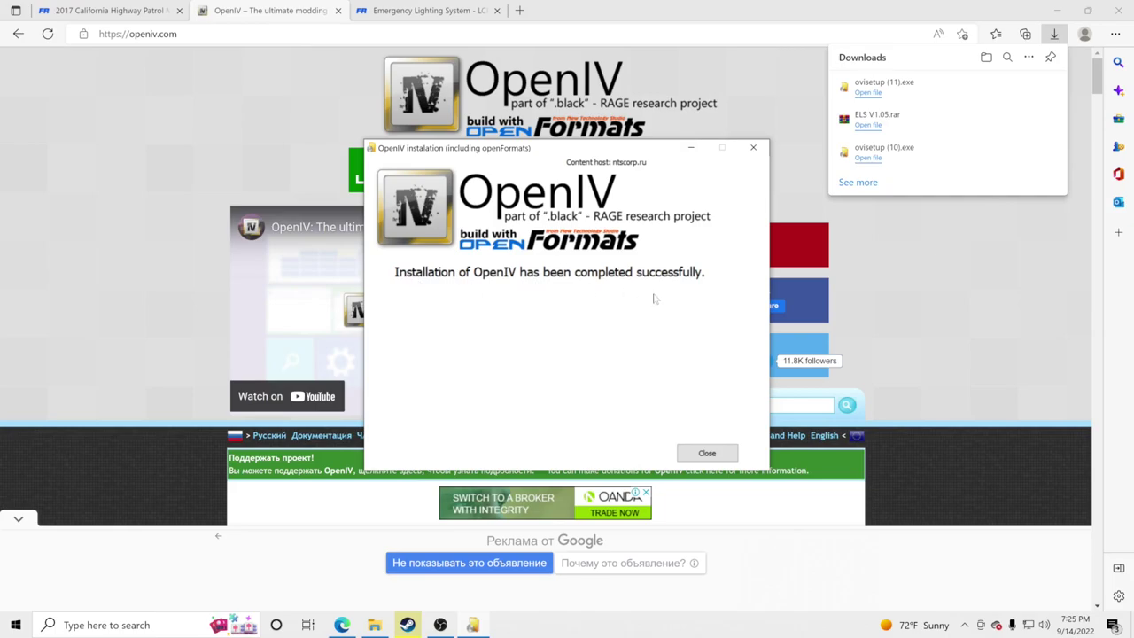
click(706, 453)
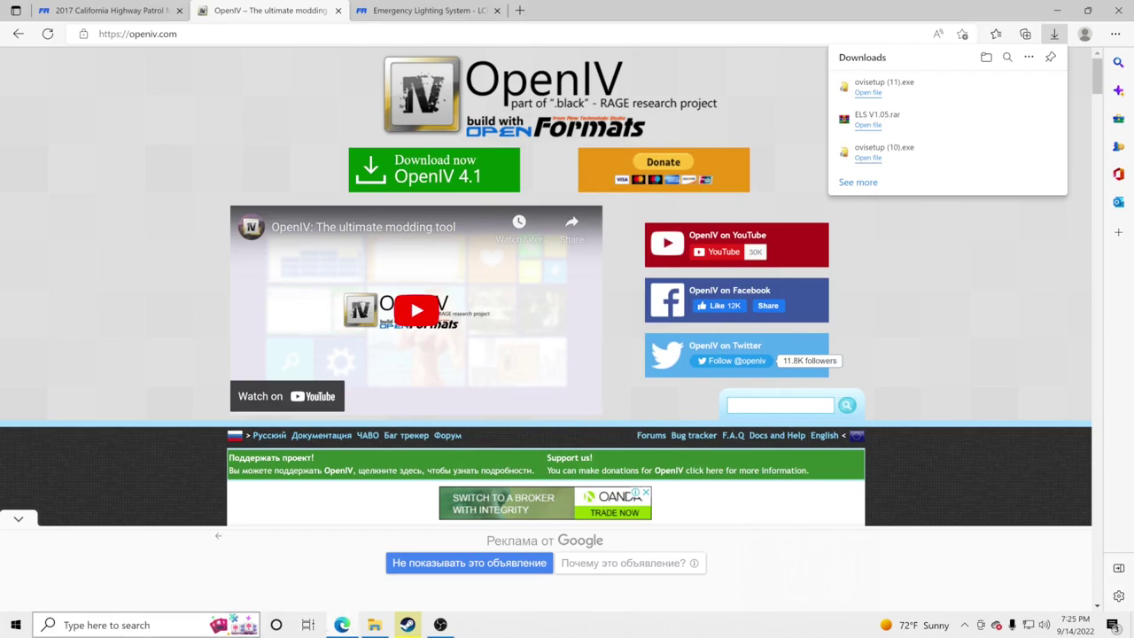
Launch OpenIV through Windows search by typing 'open', then choose Grand Theft Auto V for Windows
click(98, 625)
text(op)
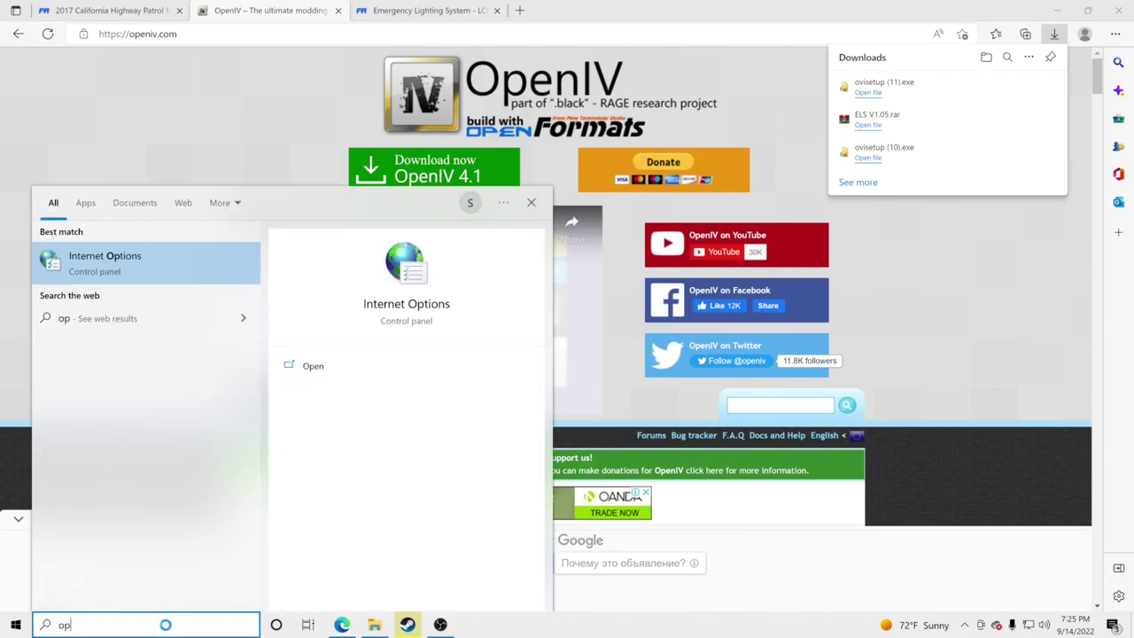
text(en)
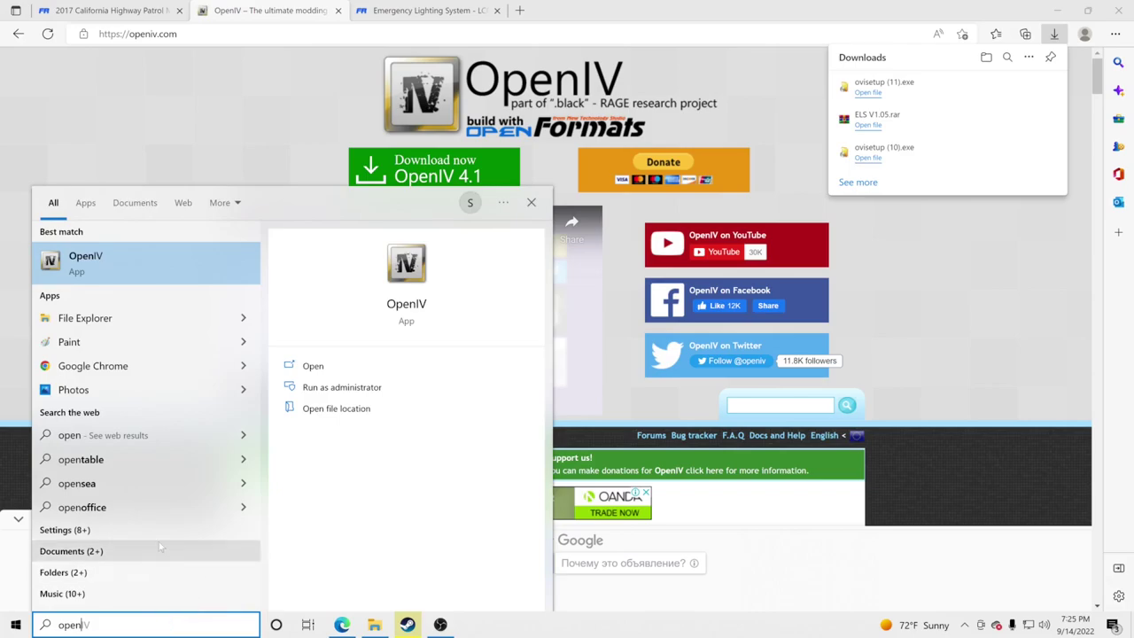
click(77, 280)
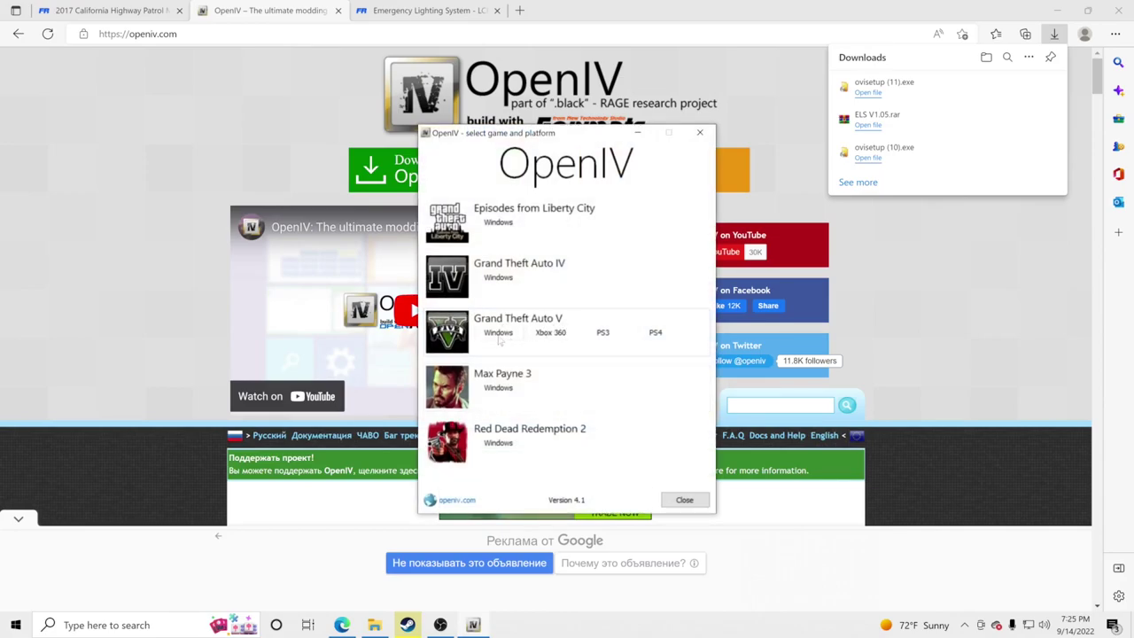
click(499, 333)
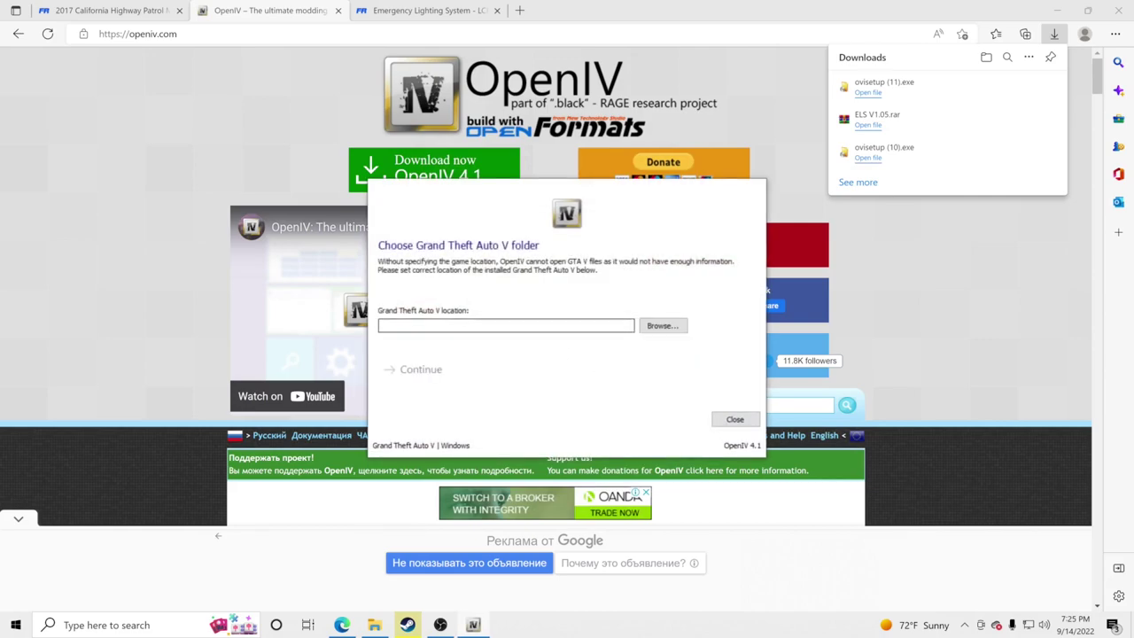
Select OpenIV's empty location box and close the stray game folder window
click(466, 325)
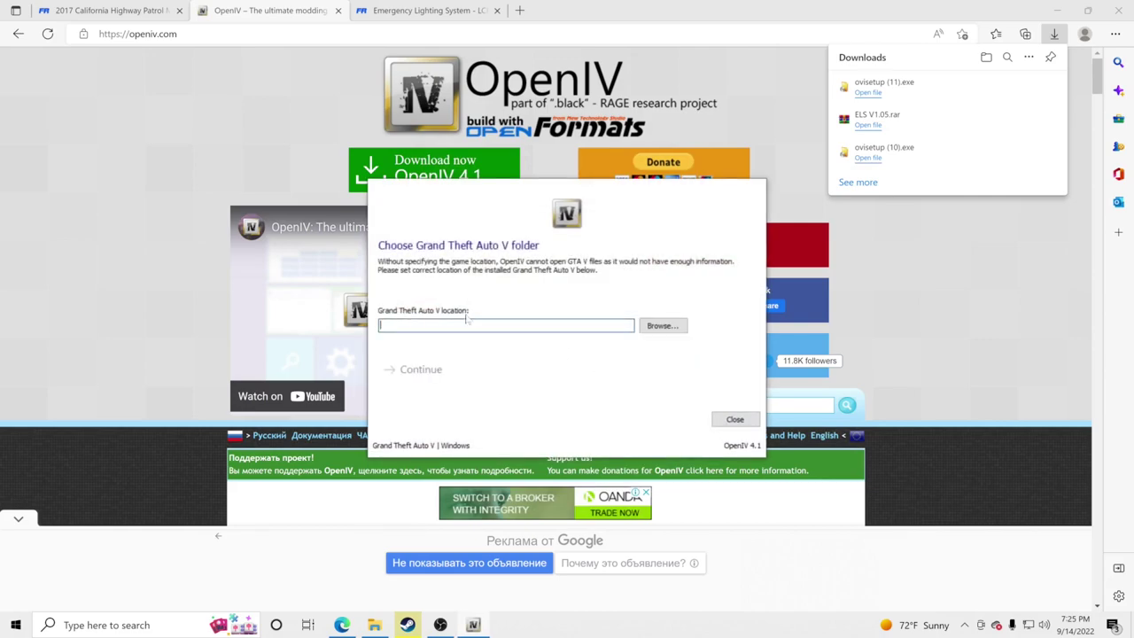
click(383, 626)
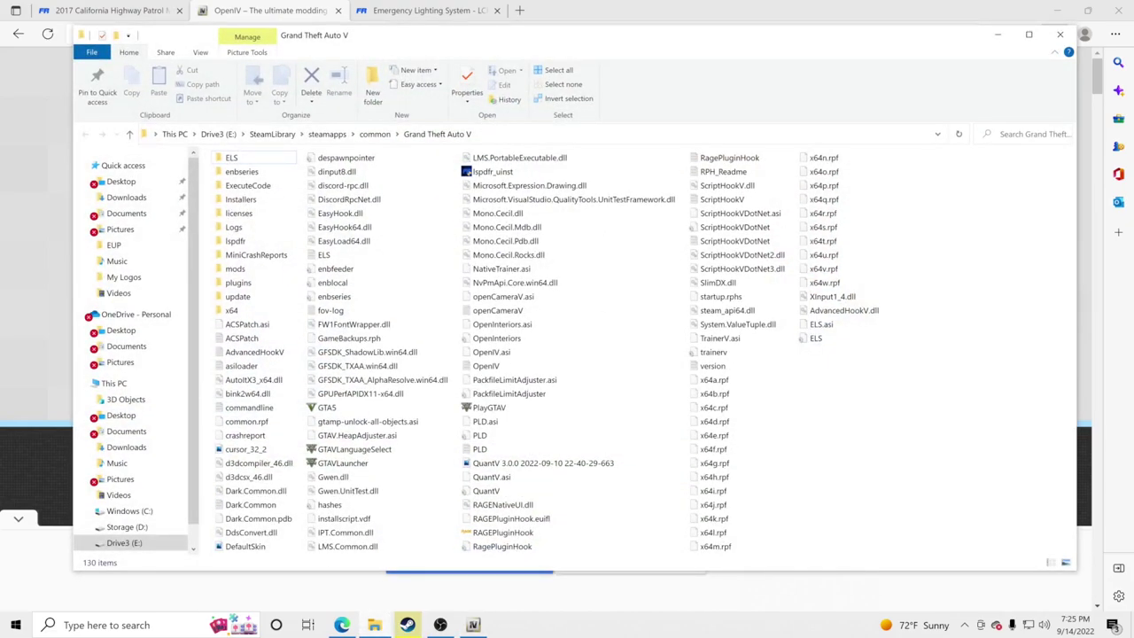
click(1060, 36)
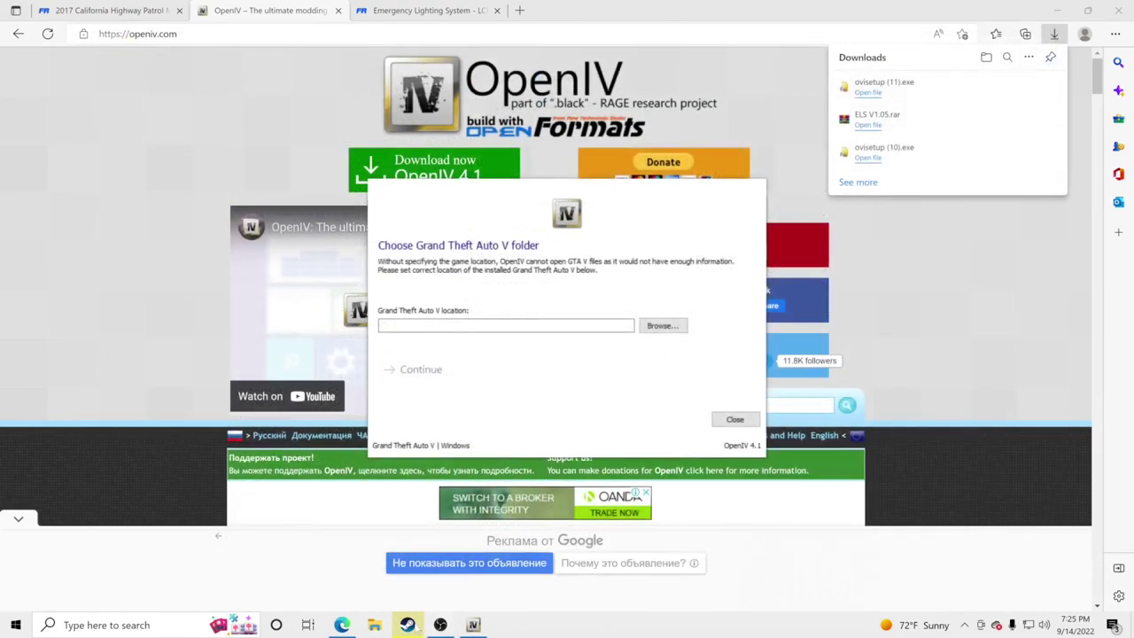
Use Steam's Manage > Browse local files to open Grand Theft Auto V's install folder, then return to OpenIV
click(408, 625)
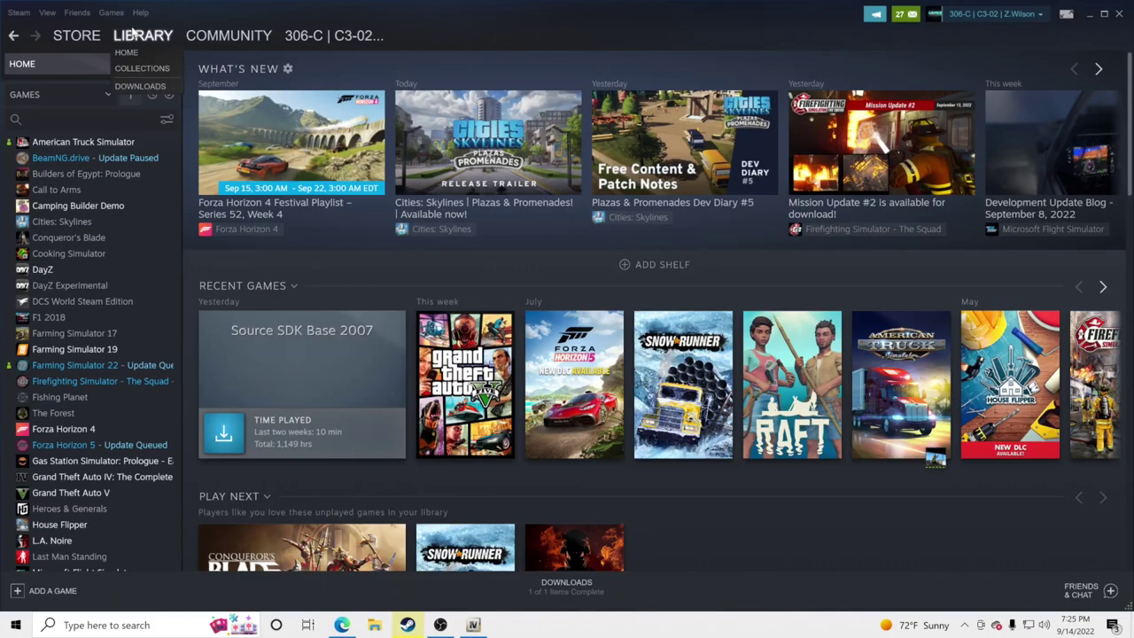
right_click(71, 499)
mouse_move(94, 470)
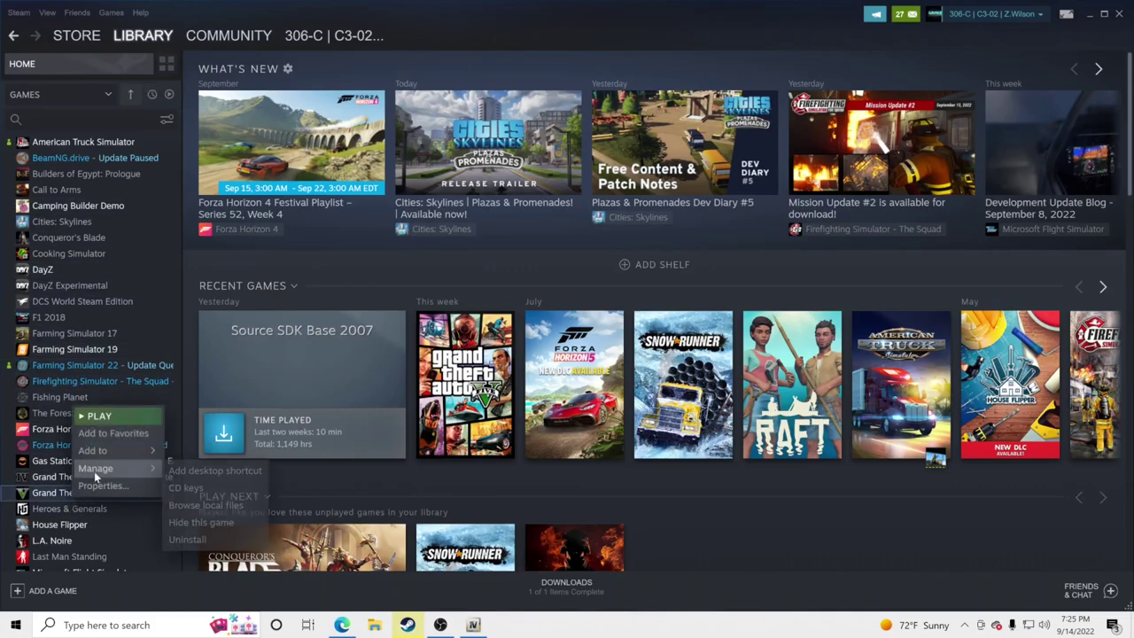
click(215, 507)
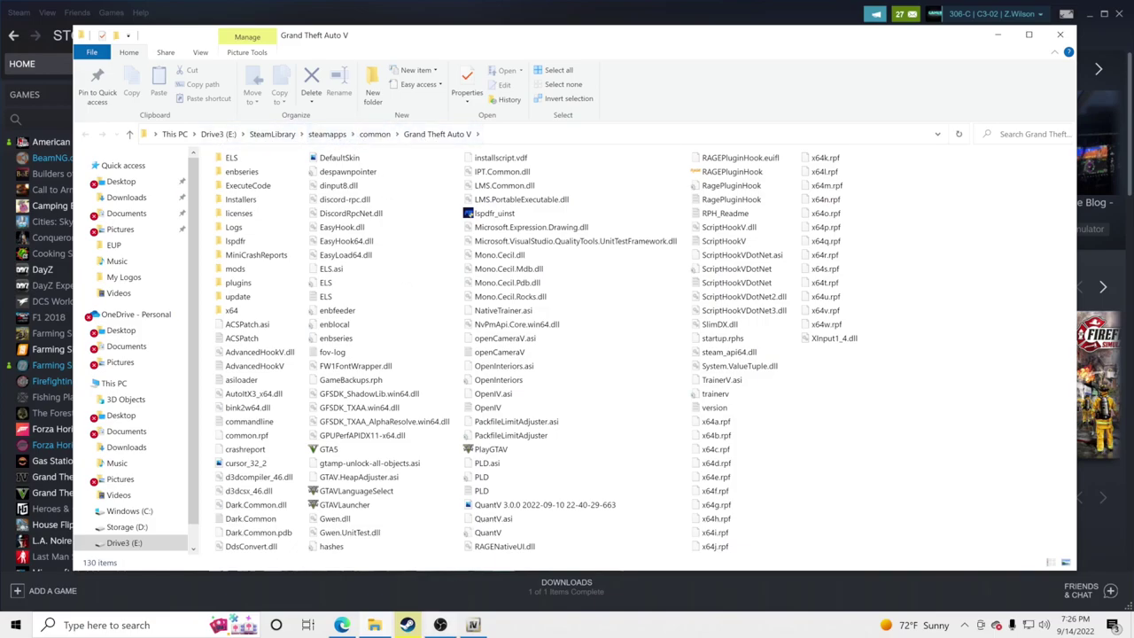
click(474, 625)
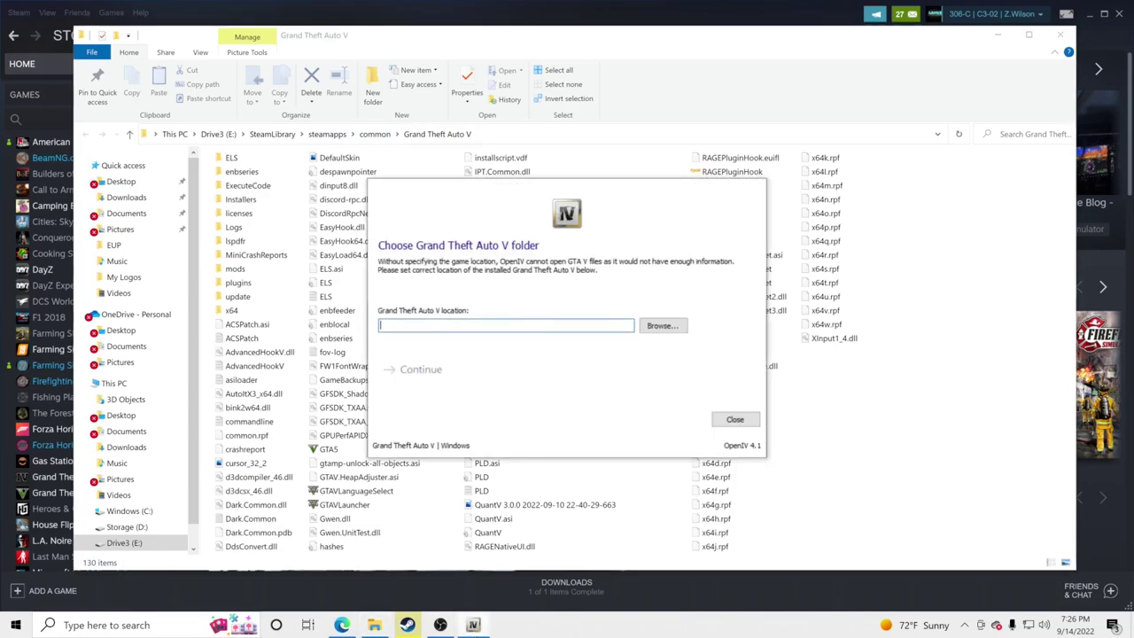
Browse to and select E:\SteamLibrary\steamapps\common\Grand Theft Auto V as the game folder
click(661, 326)
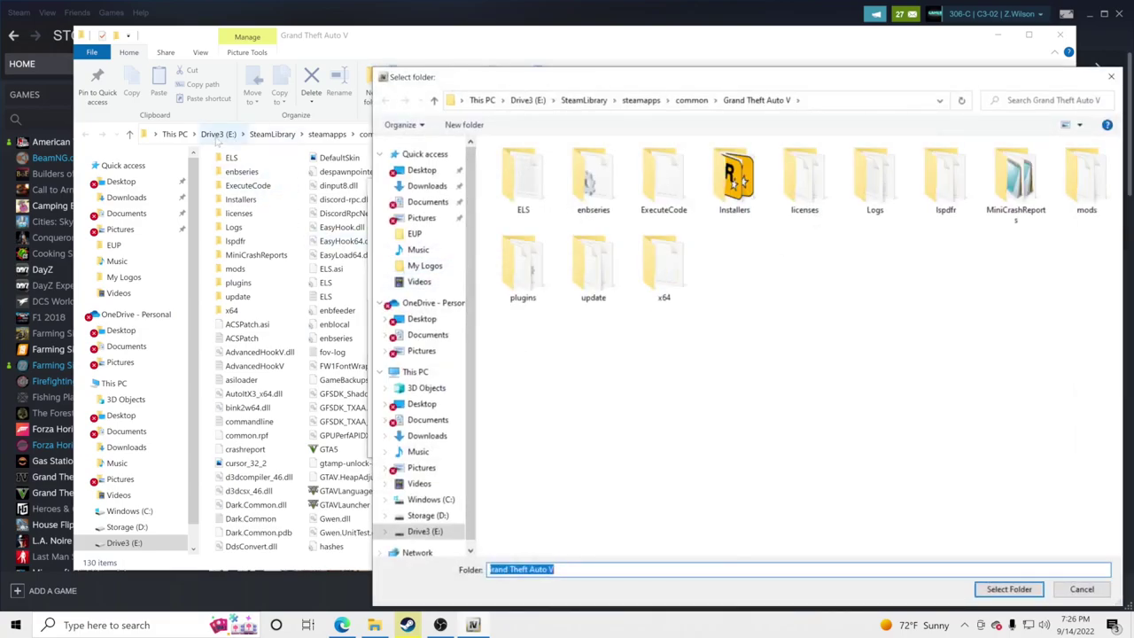
scroll(434, 536, down, 1)
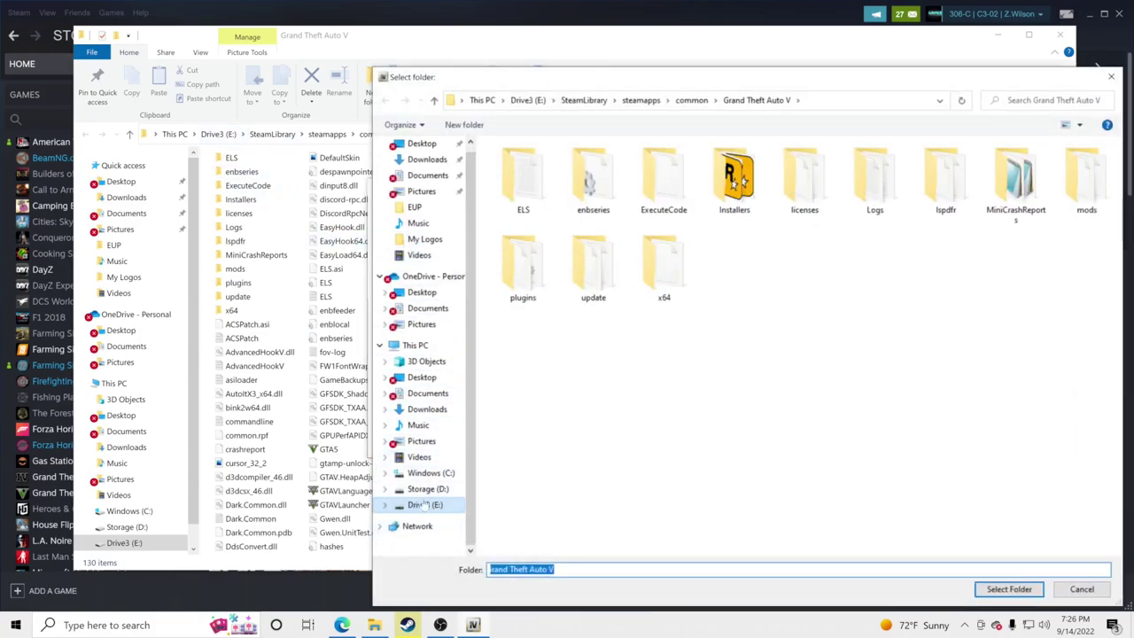
drag(501, 80, 500, 101)
click(424, 527)
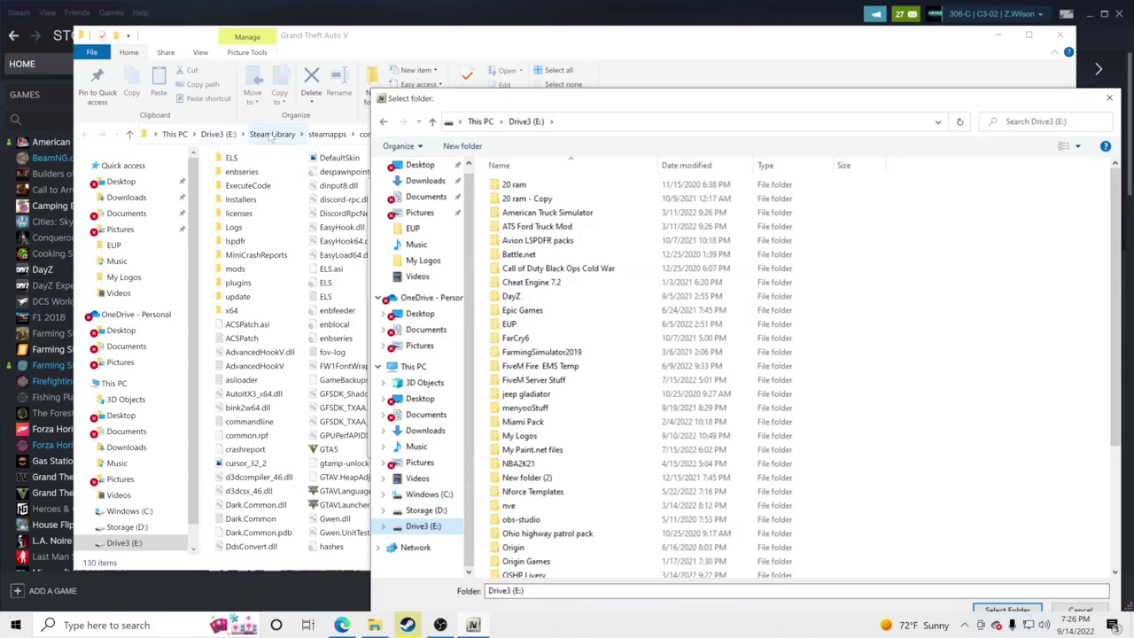
scroll(539, 495, down, 4)
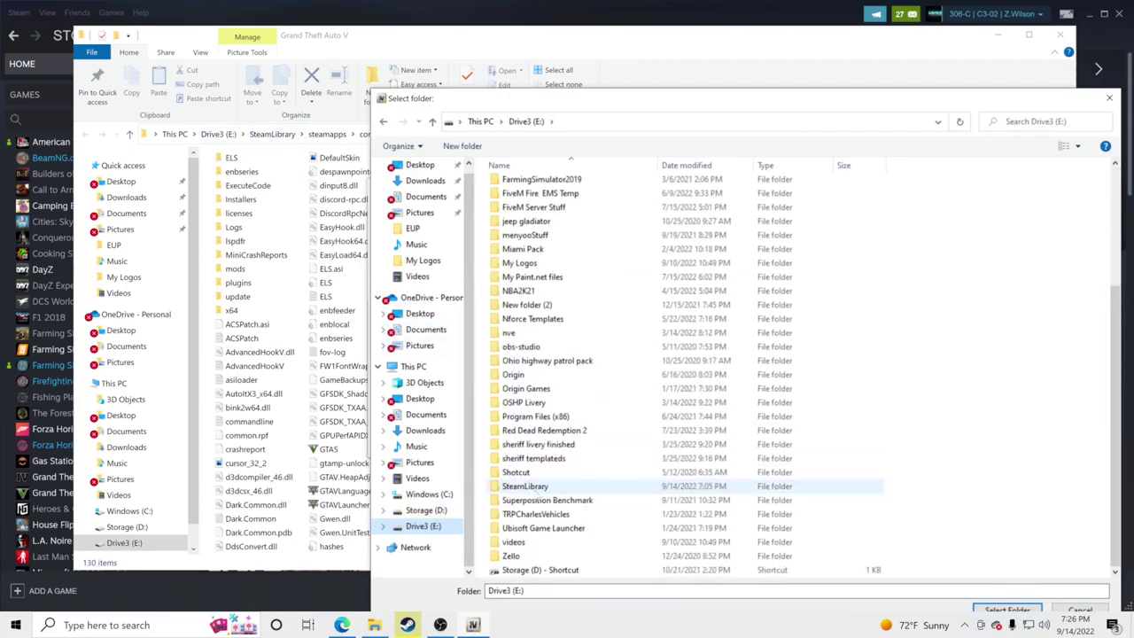
double_click(528, 487)
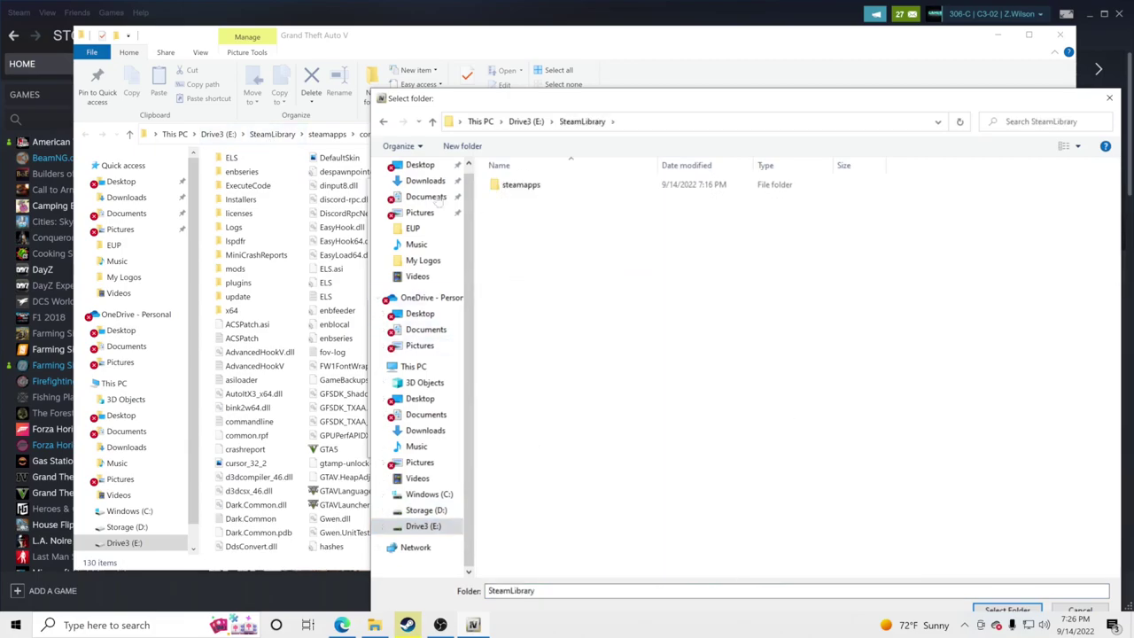
double_click(521, 185)
drag(514, 100, 452, 73)
double_click(427, 160)
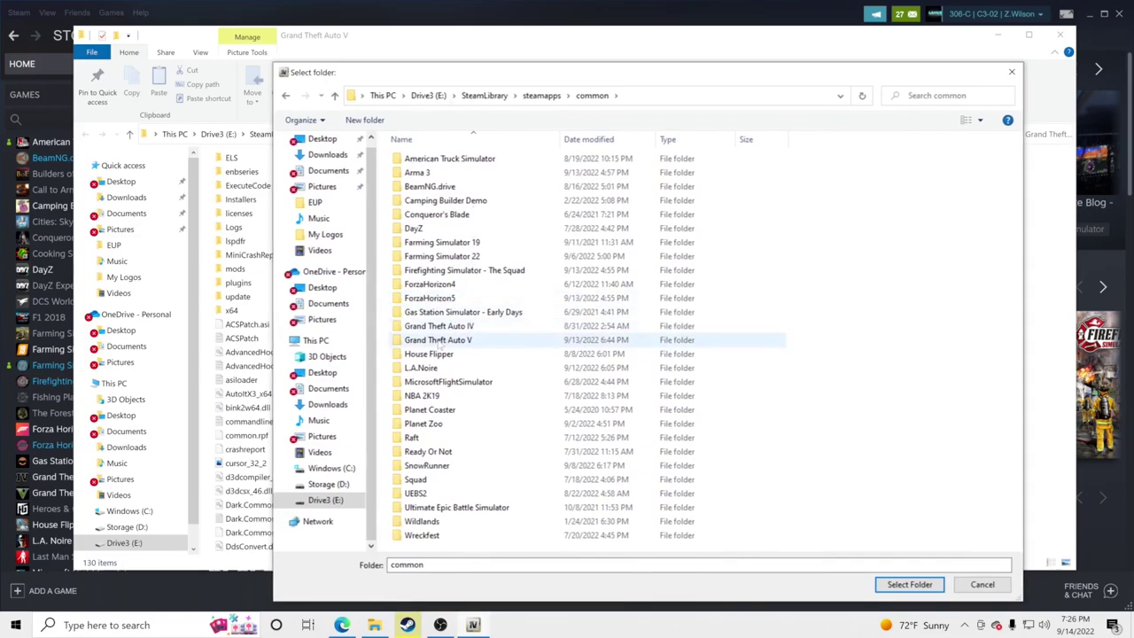
click(438, 343)
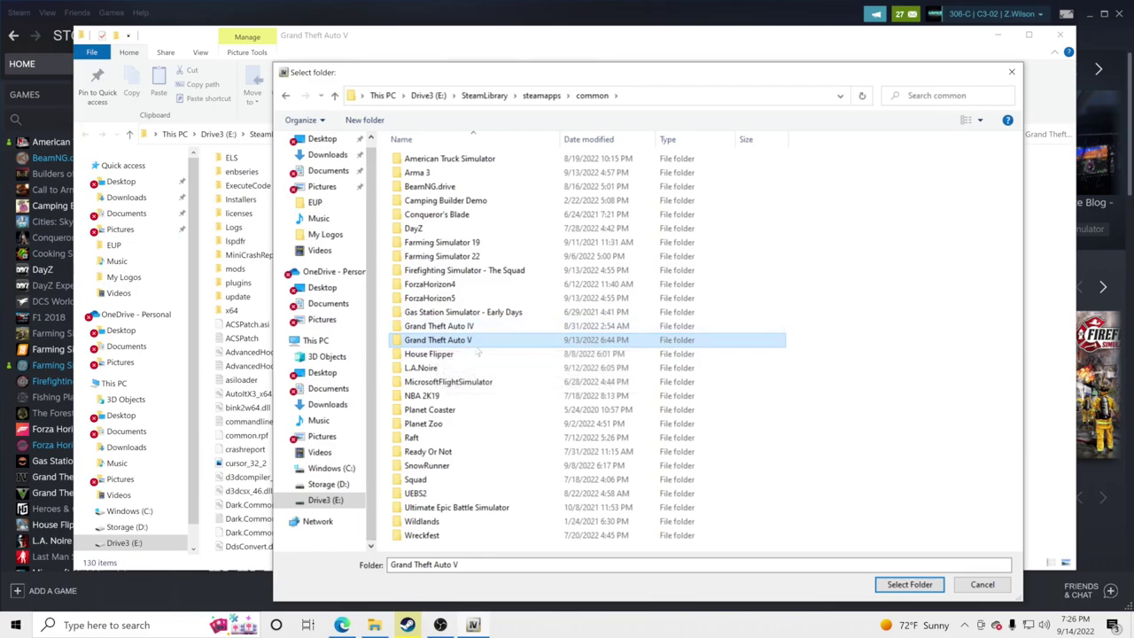
click(910, 586)
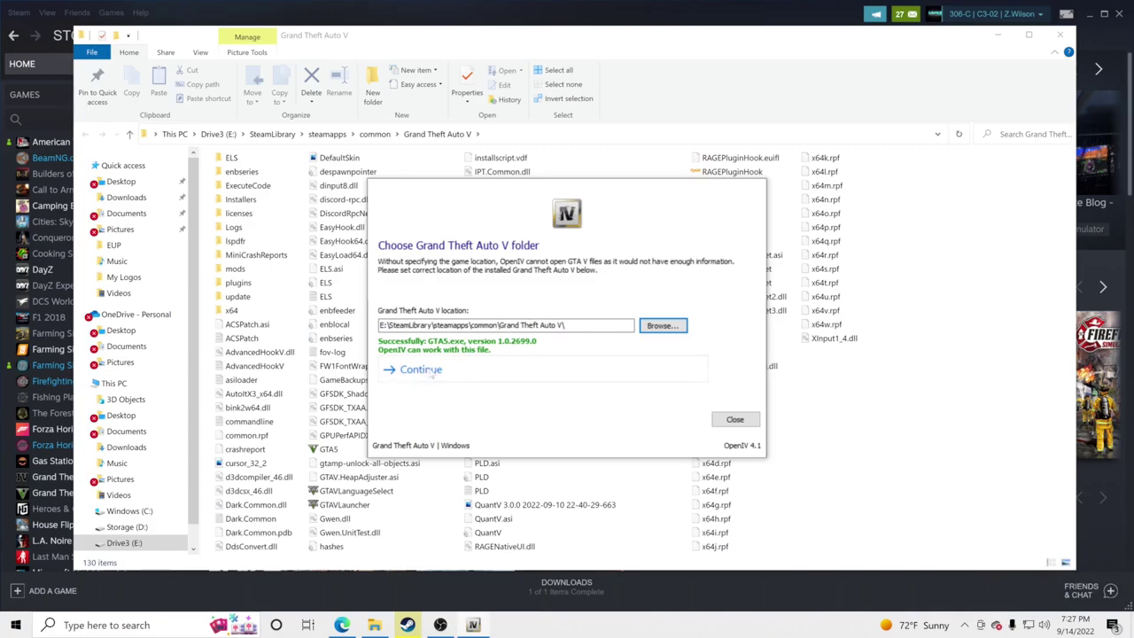
Continue past the game folder and Backups pages, then decline the what's-new video with No thanks
click(432, 376)
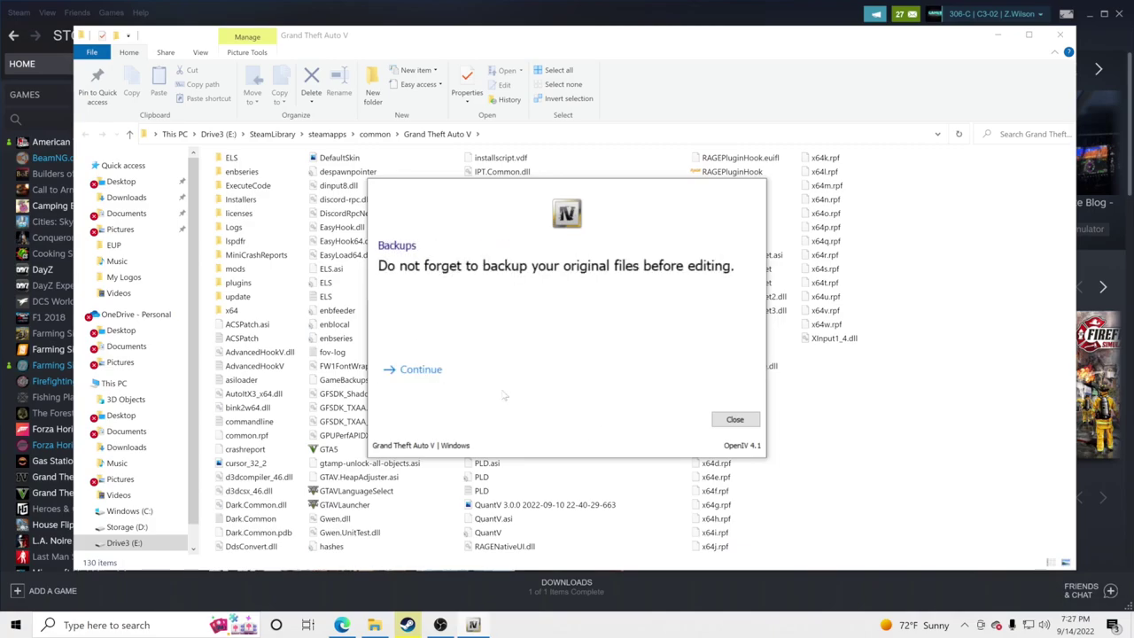
click(430, 372)
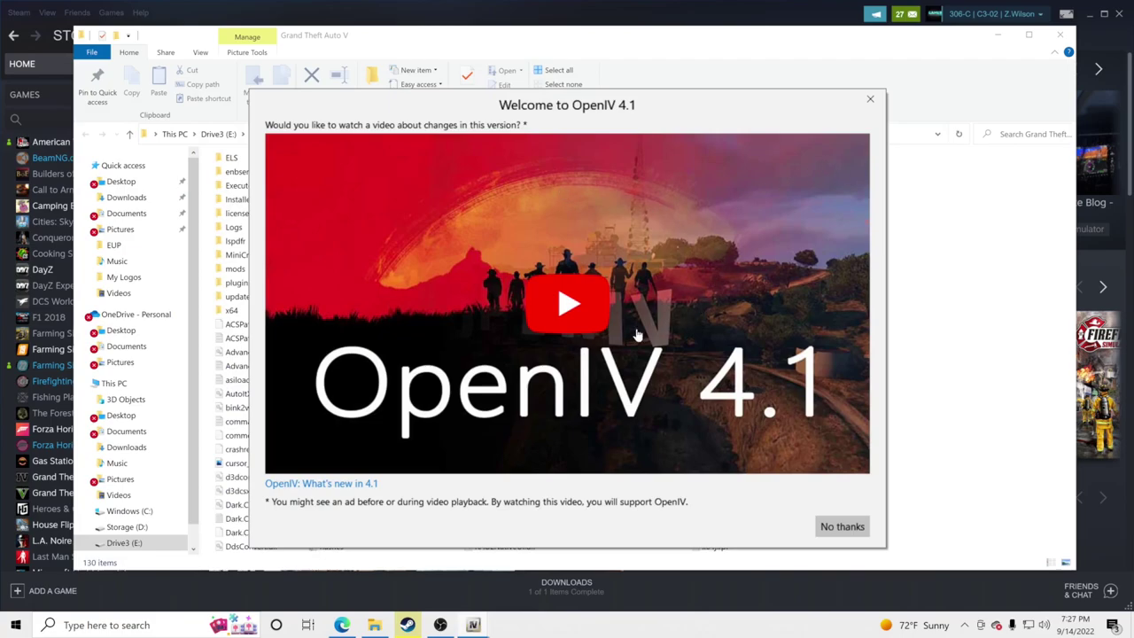
click(826, 528)
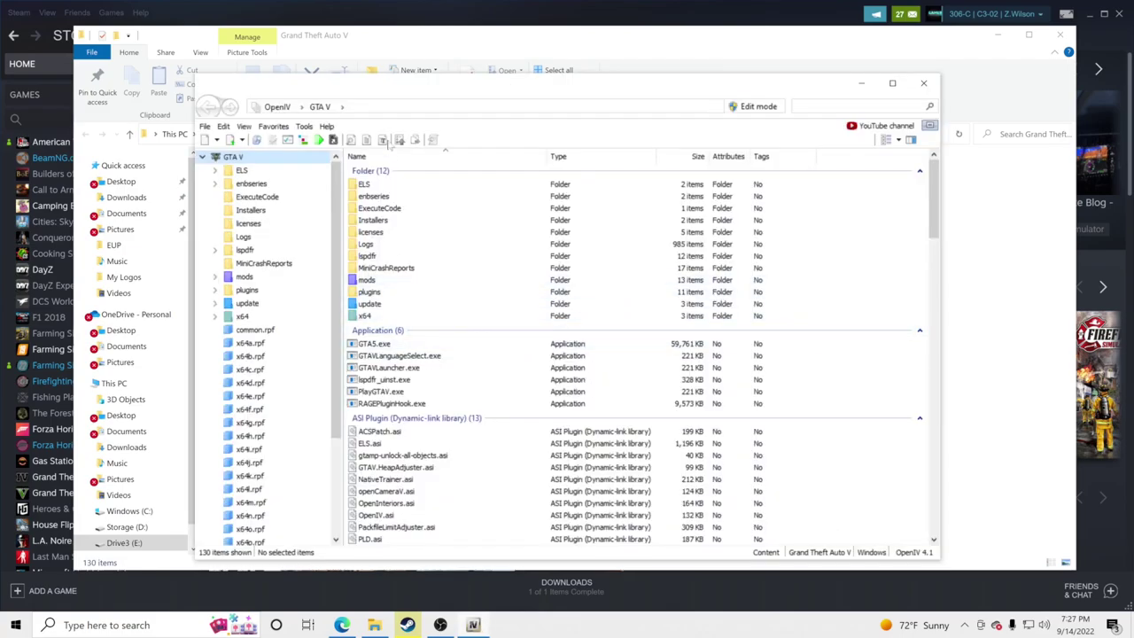
drag(375, 87, 573, 106)
click(458, 50)
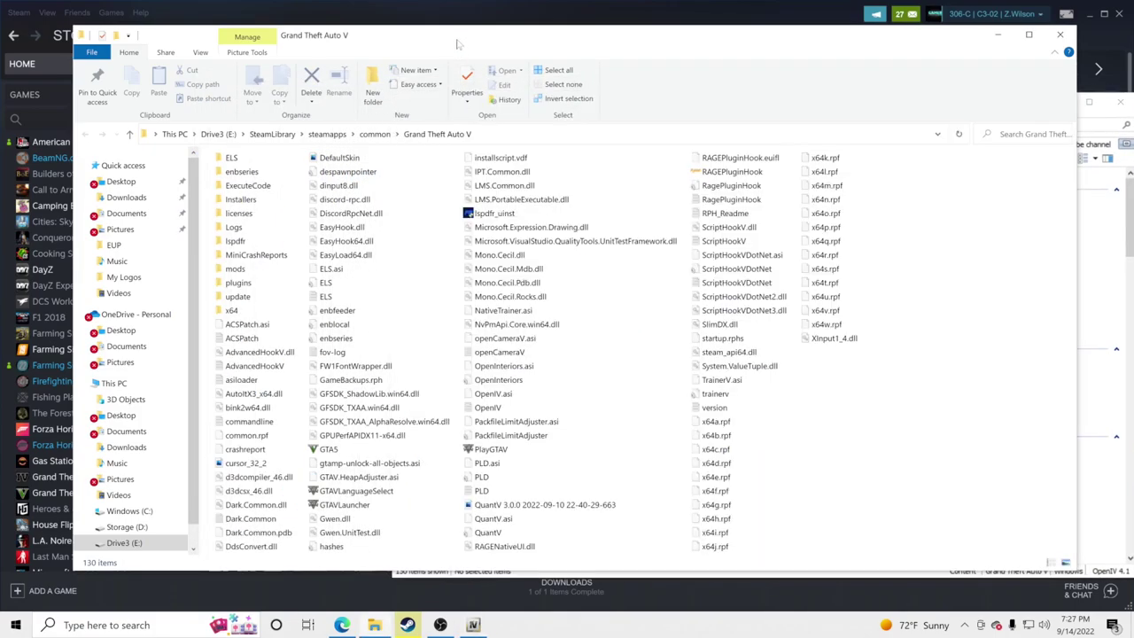
click(236, 271)
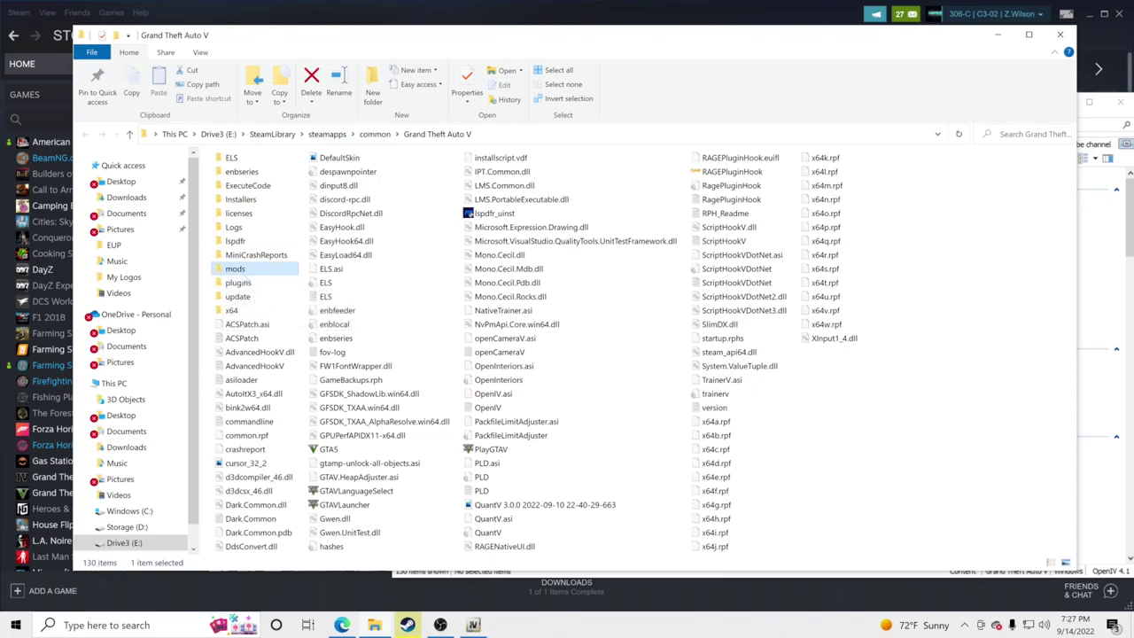
click(924, 307)
drag(910, 265, 969, 394)
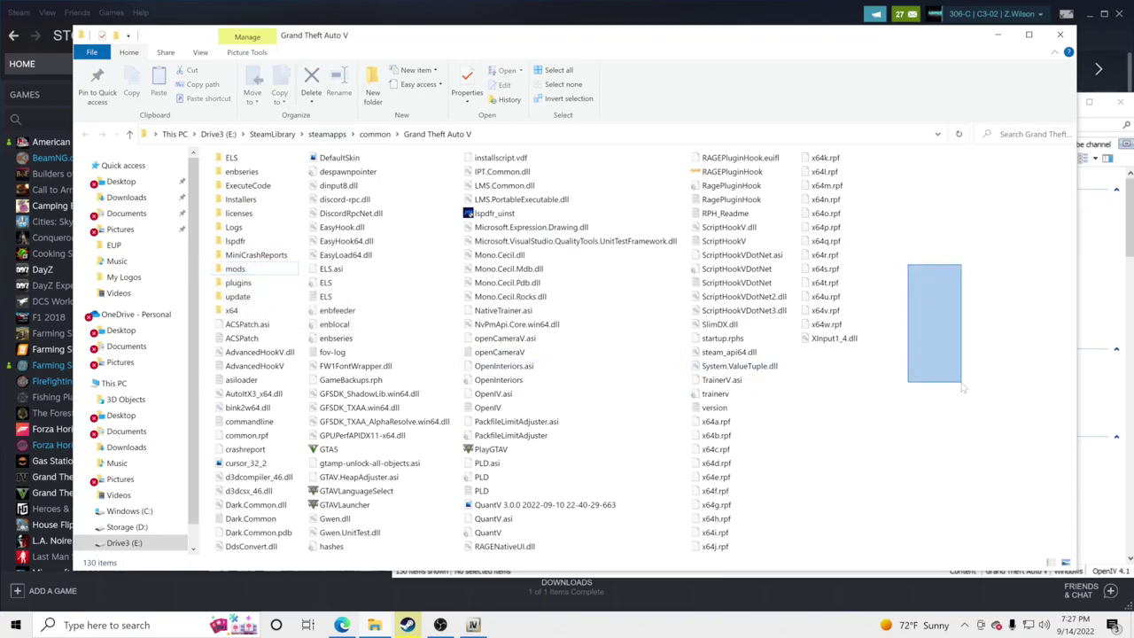
right_click(926, 310)
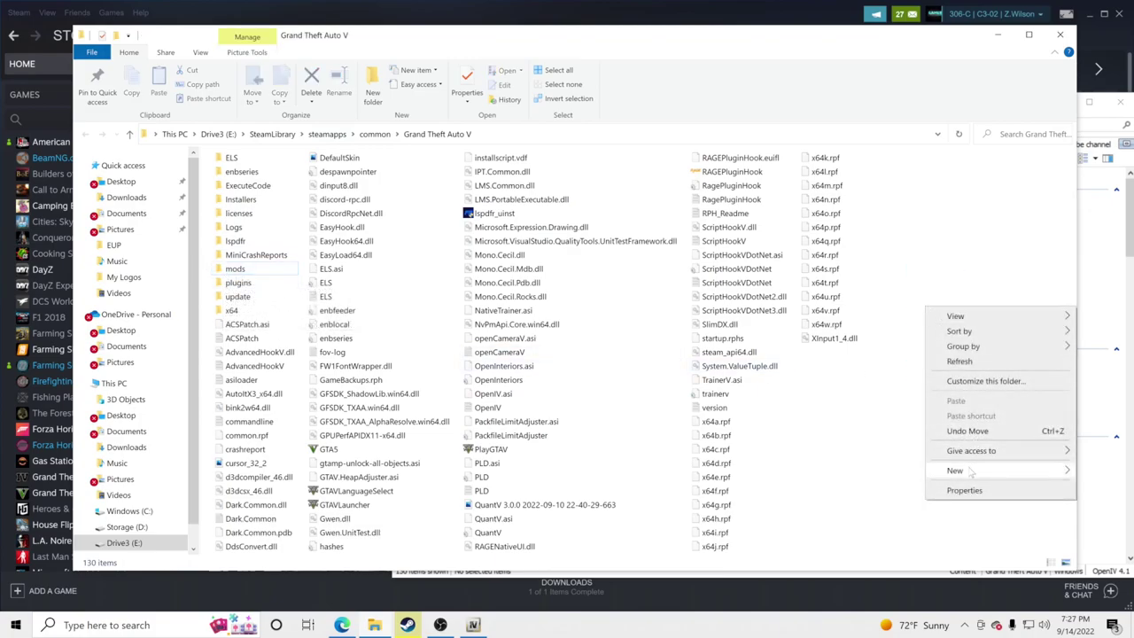
mouse_move(972, 473)
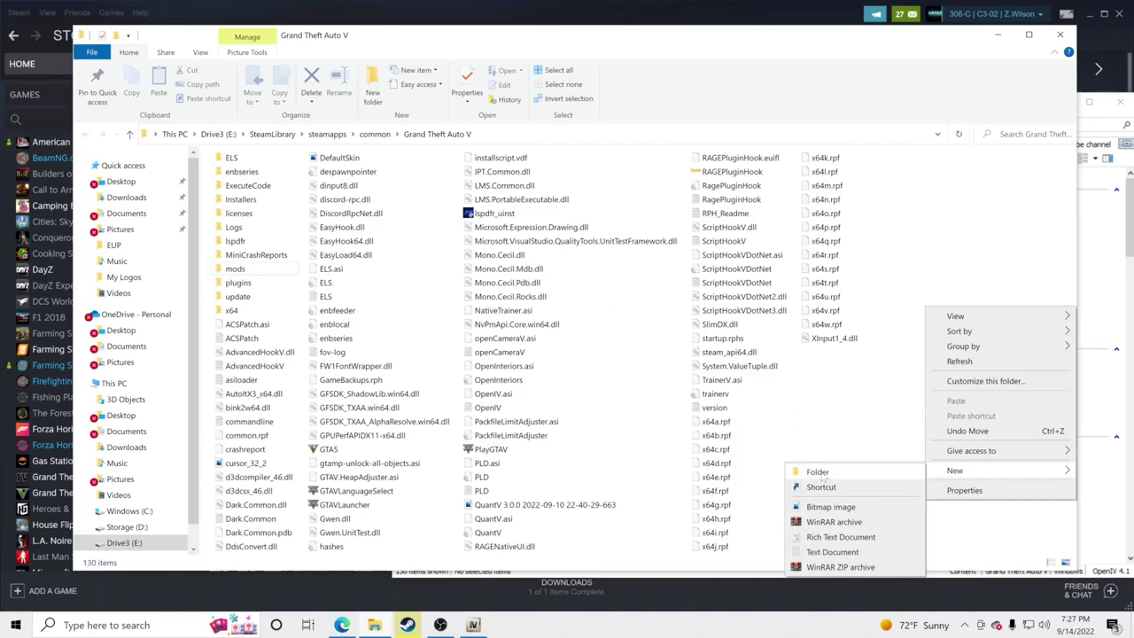
click(237, 270)
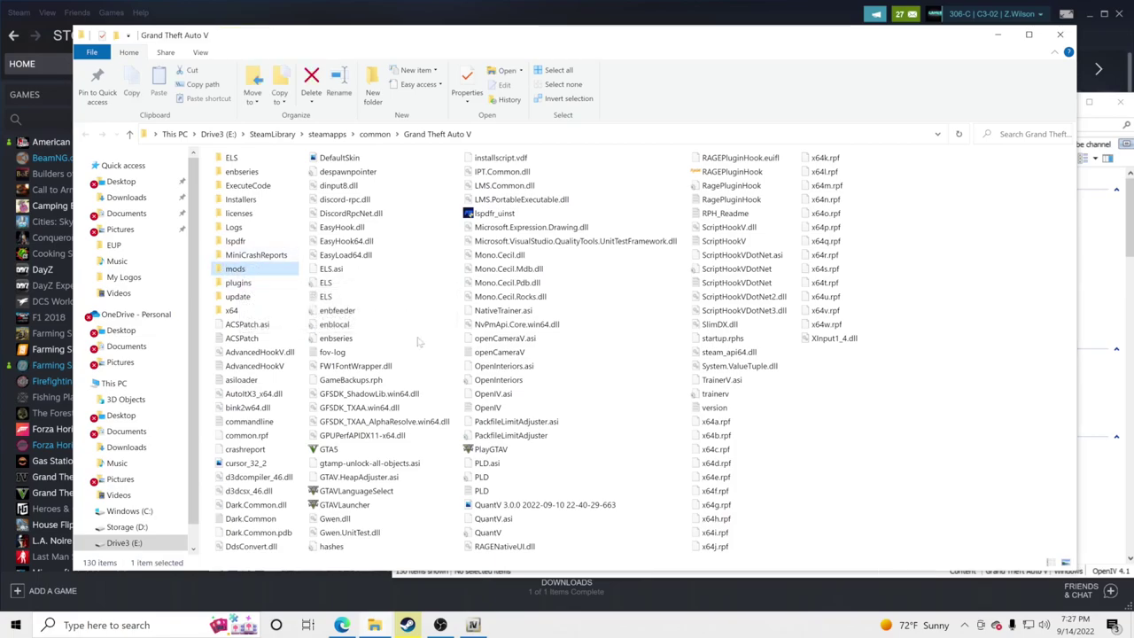
click(473, 625)
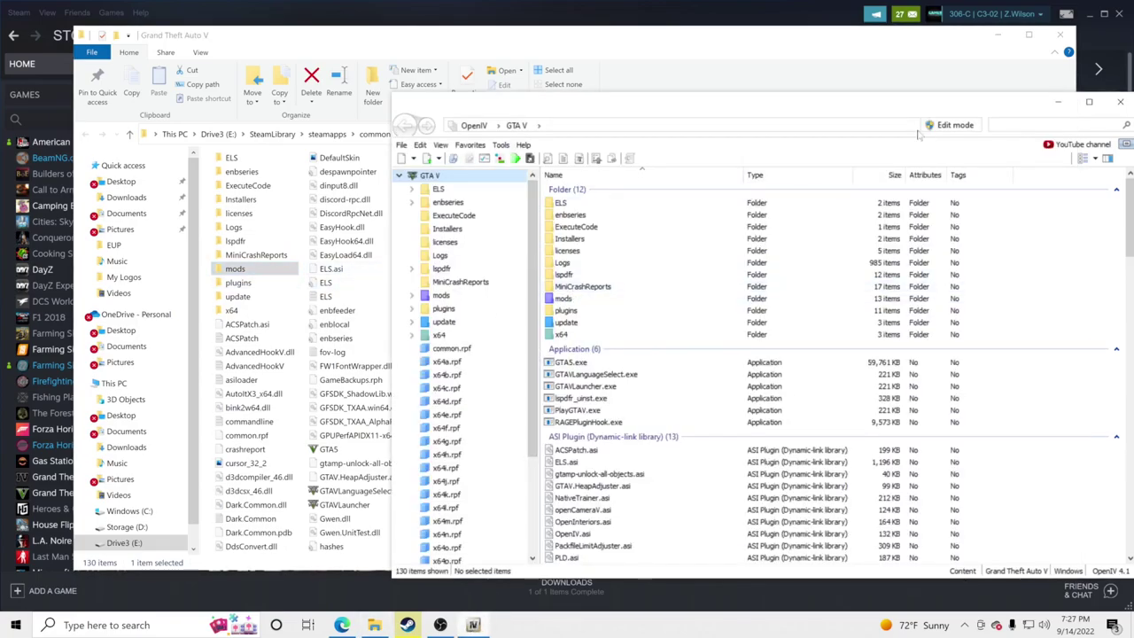
Turn on edit mode, confirm the warning with Yes, and bring up the Tools menu
click(955, 127)
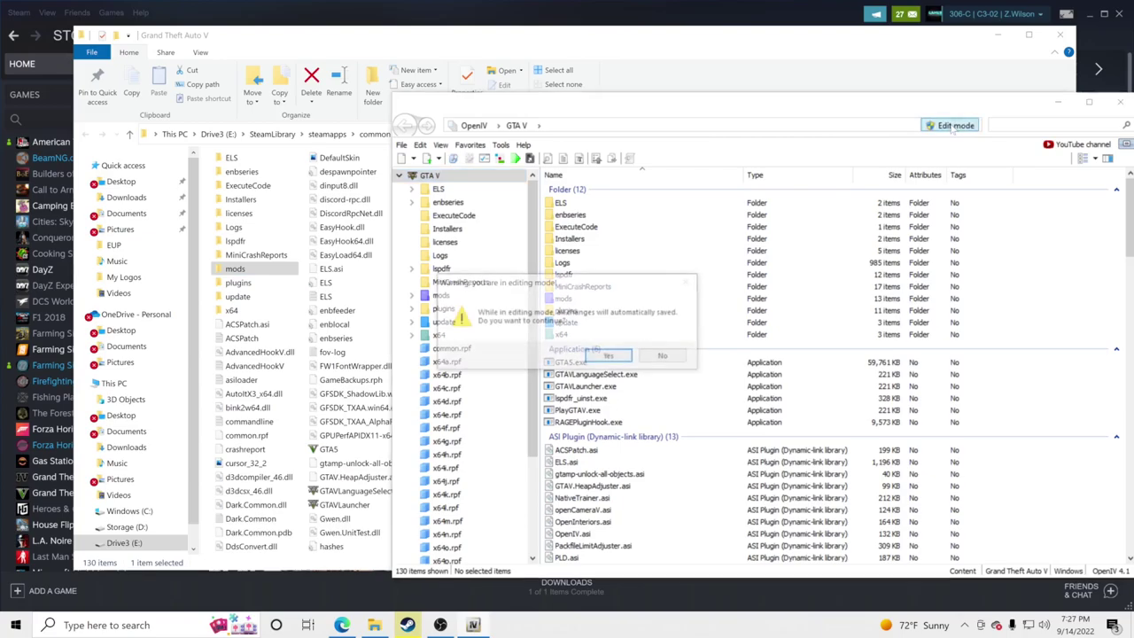
click(628, 359)
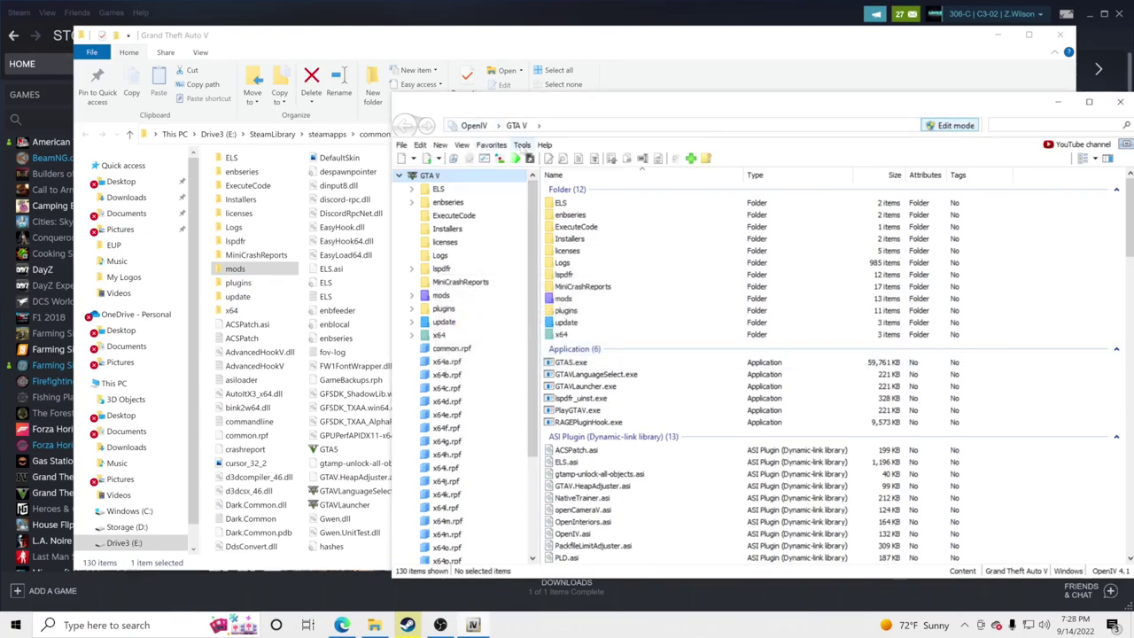
click(522, 146)
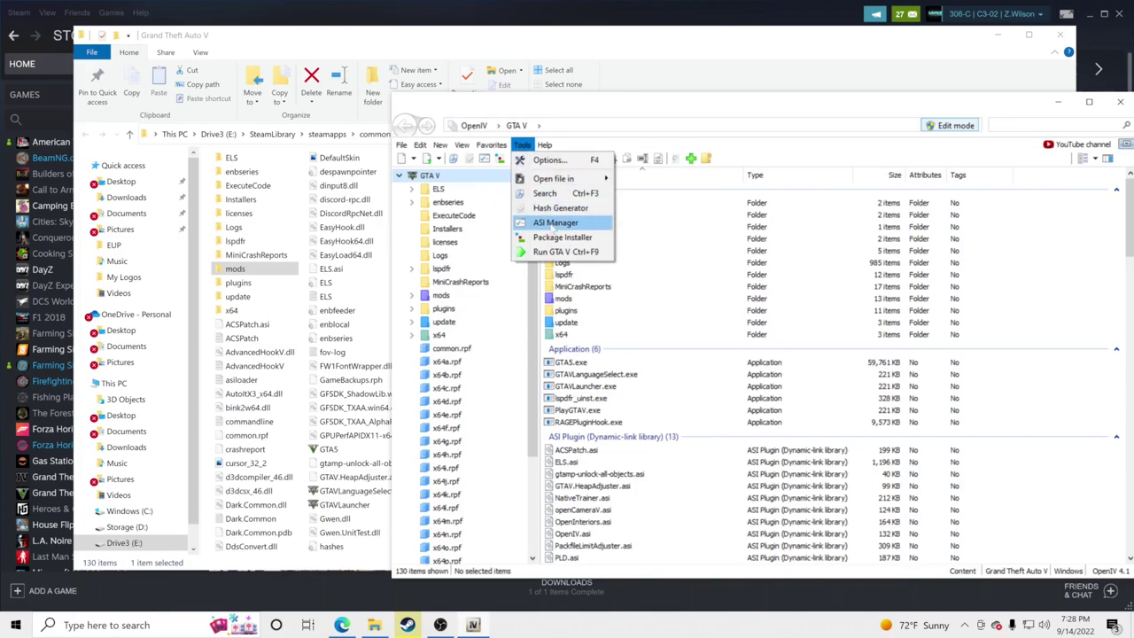